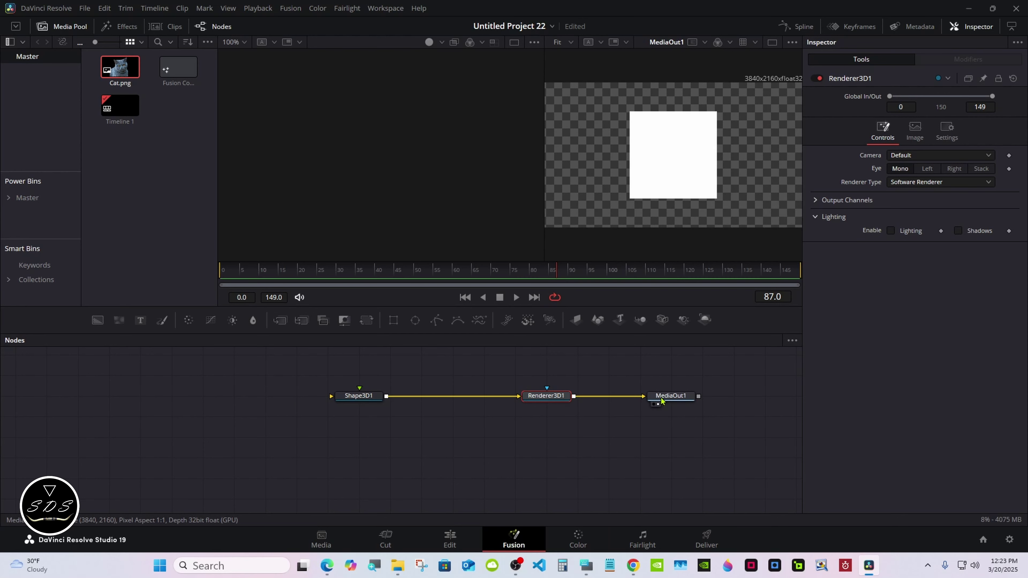
- Move the Shape3D1 node slightly toward the renderer and change its shape from a plane to Cube
left_click_drag(365, 398, 396, 400)
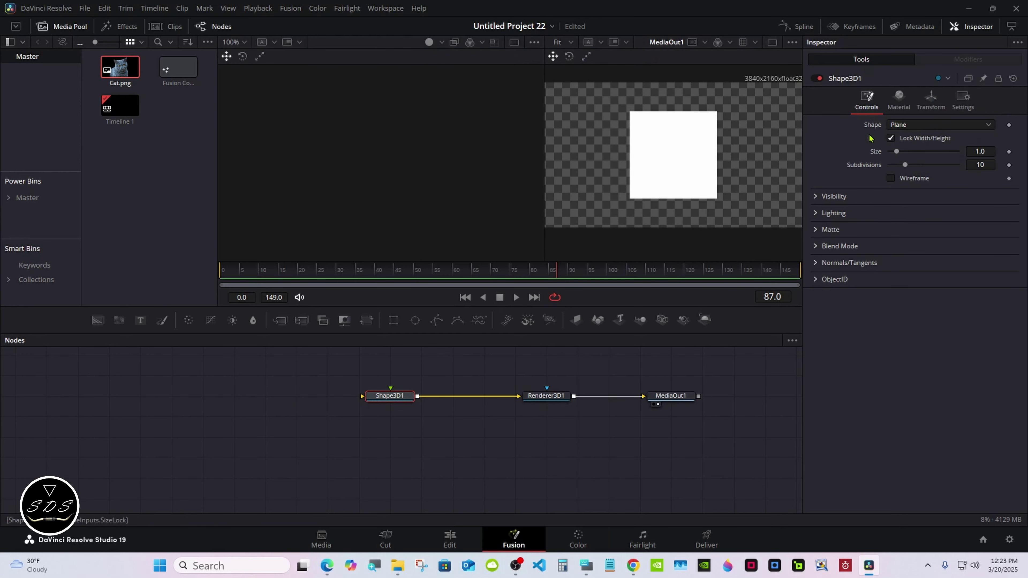
left_click(911, 127)
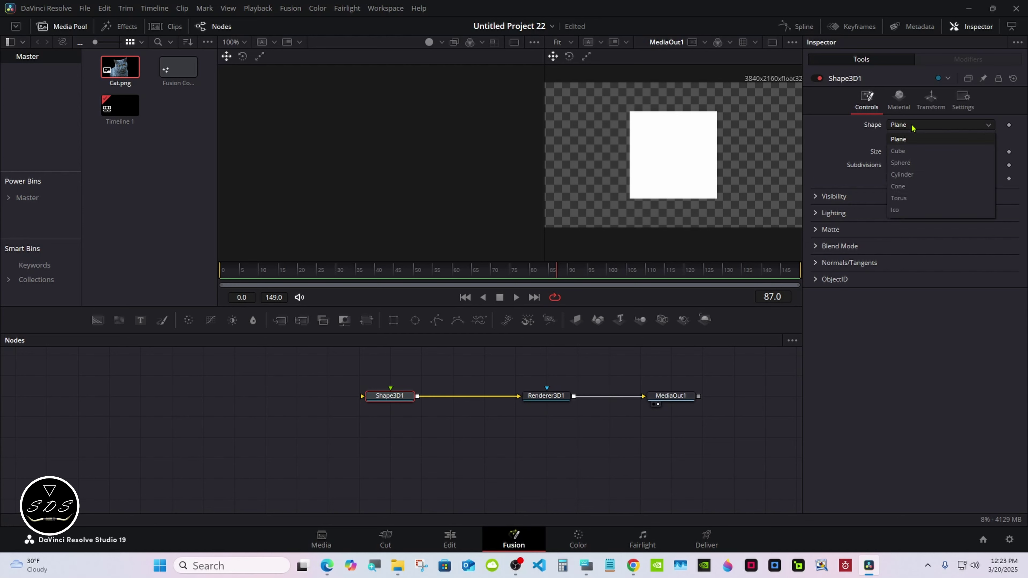
left_click(912, 151)
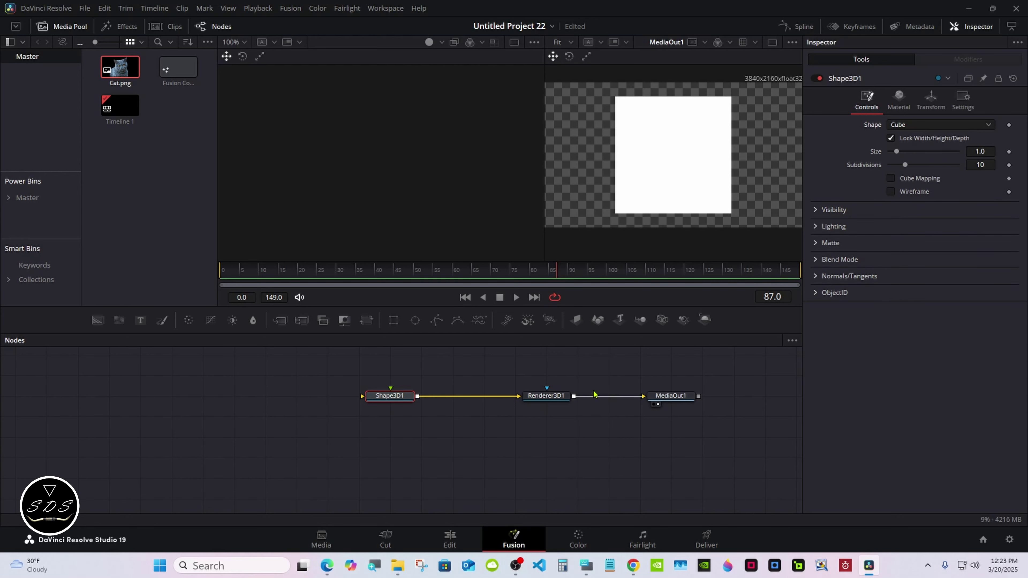
- Spread the nodes apart, insert a Merge3D between the shape and renderer, and attach a Camera3D placed beneath it
left_click_drag(542, 399, 604, 400)
left_click_drag(390, 400, 326, 400)
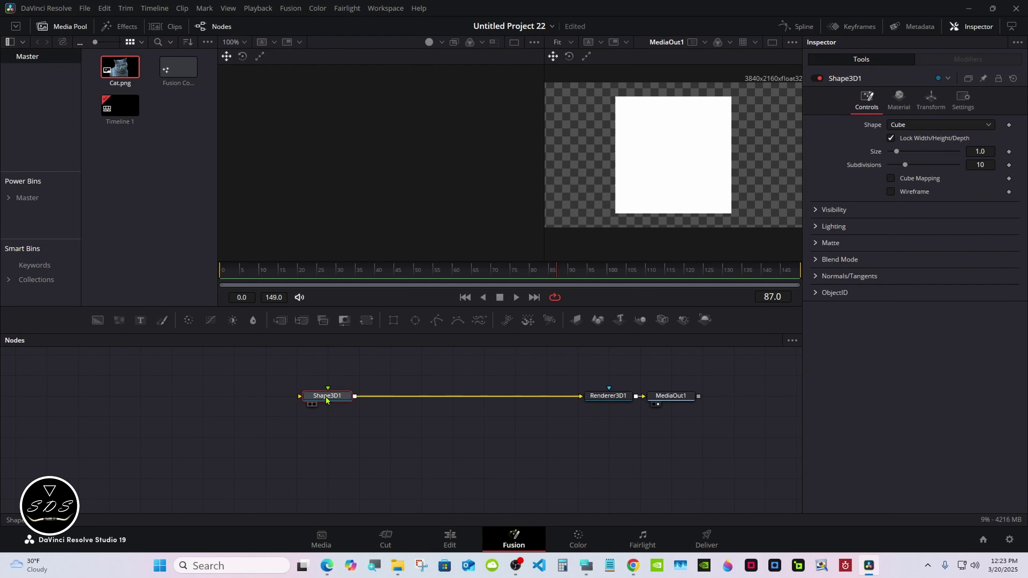
left_click(641, 322)
left_click(662, 324)
left_click_drag(377, 396, 501, 396)
left_click_drag(319, 422, 506, 423)
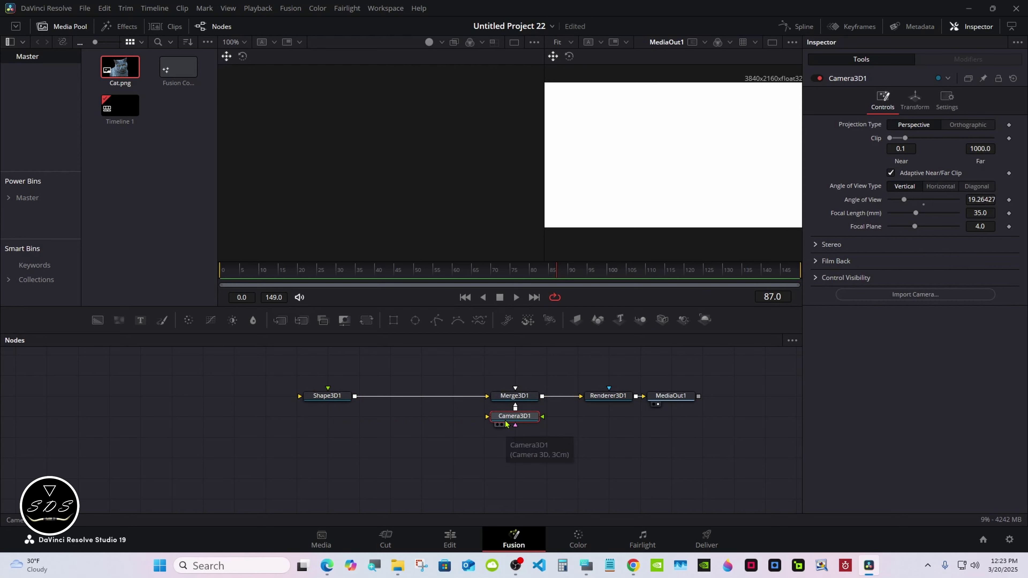
- Enable Use Target for Camera3D1 and set its Z translation to 5.8
left_click(914, 101)
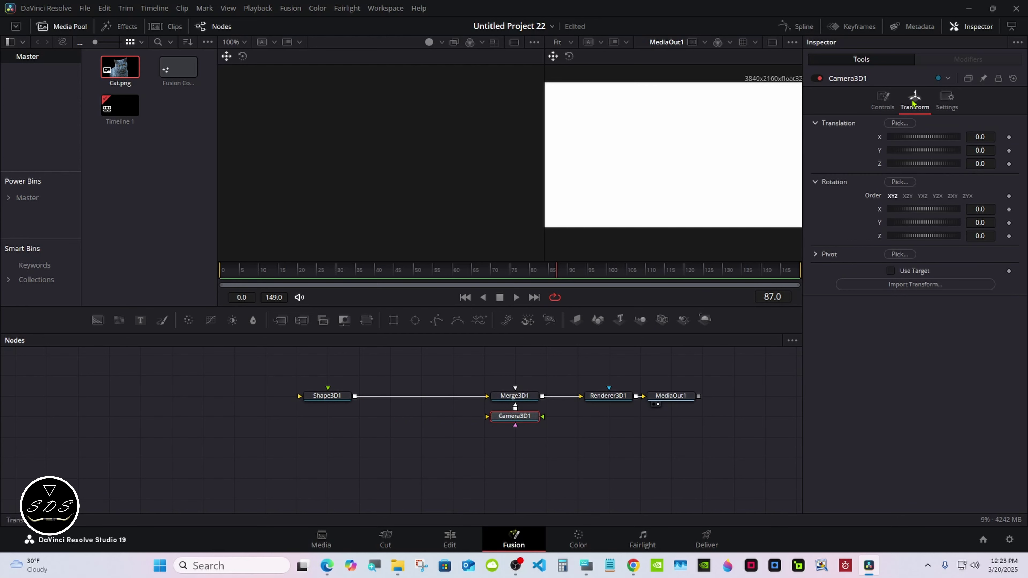
left_click(891, 270)
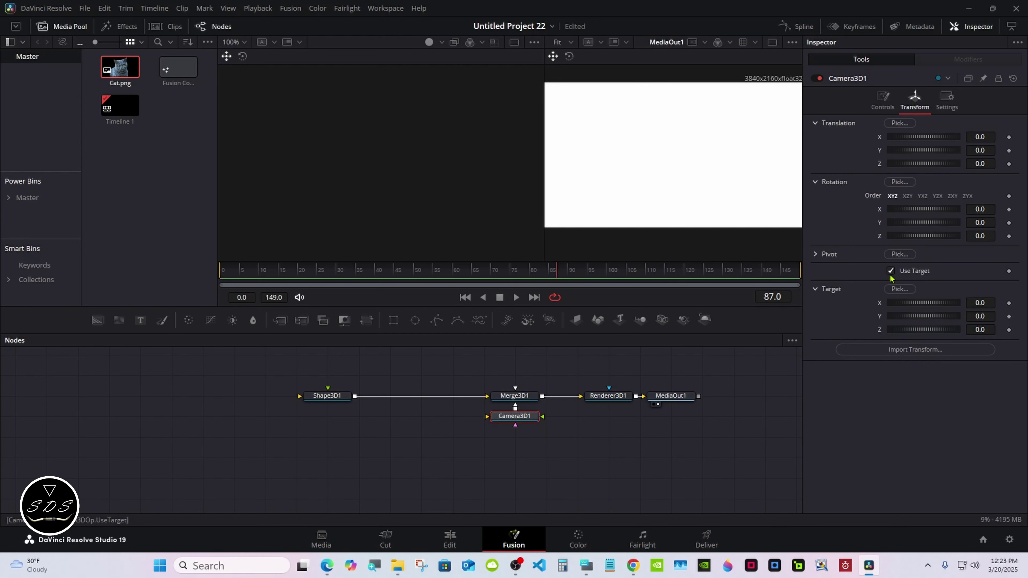
left_click_drag(923, 164, 946, 165)
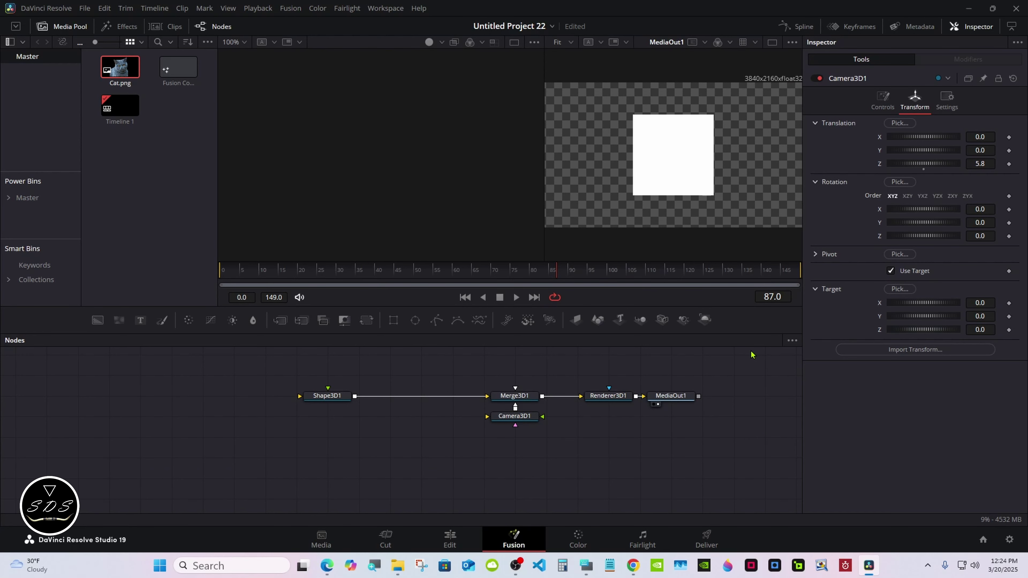
- Display Merge3D1 in the empty viewer and bring up the On-Screen Keyboard
left_click_drag(511, 397, 429, 191)
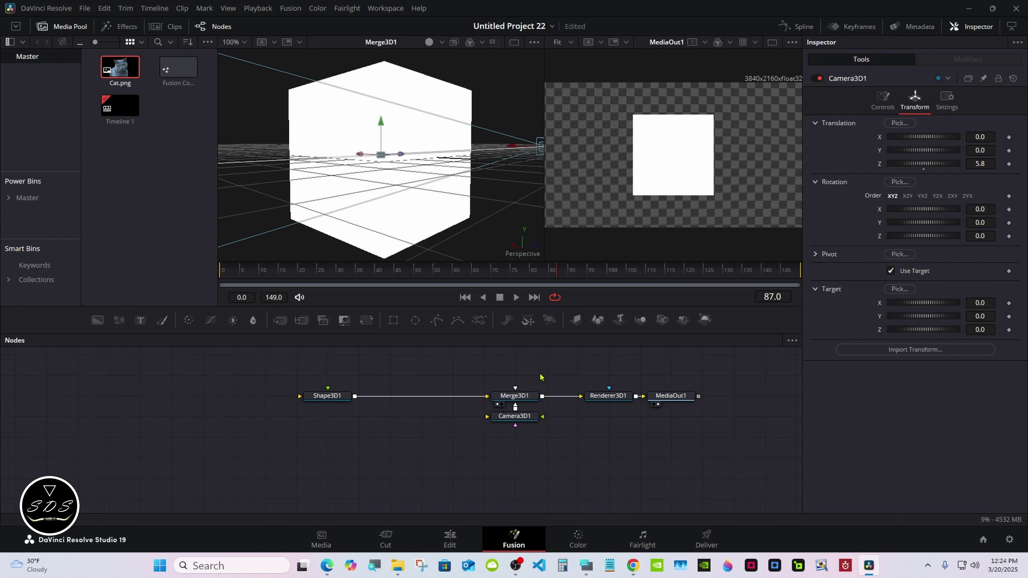
left_click(586, 565)
left_click_drag(729, 449, 652, 431)
- Hide the On-Screen Keyboard and give the cube's material a saturated red diffuse color
left_click(340, 402)
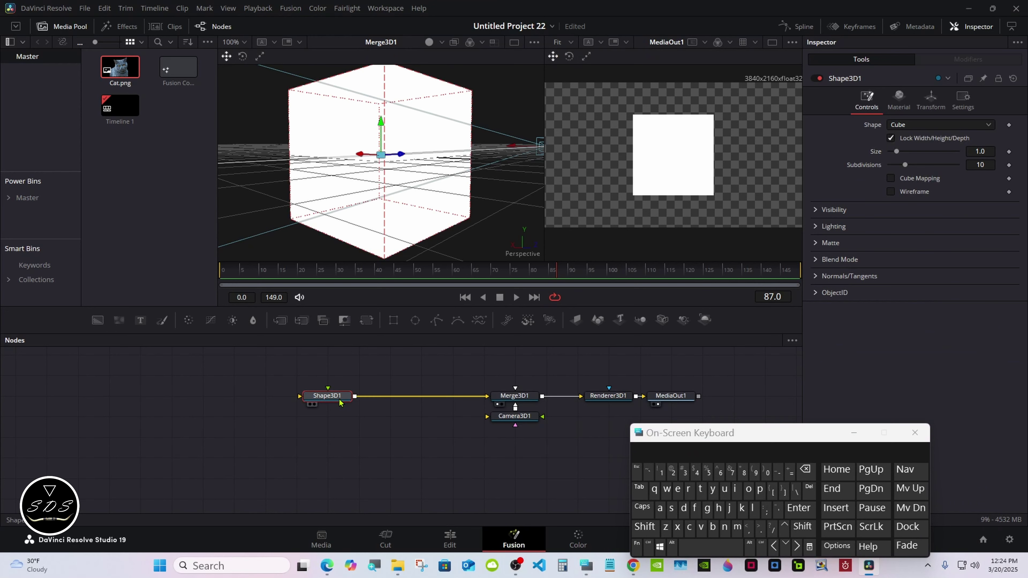
left_click(853, 431)
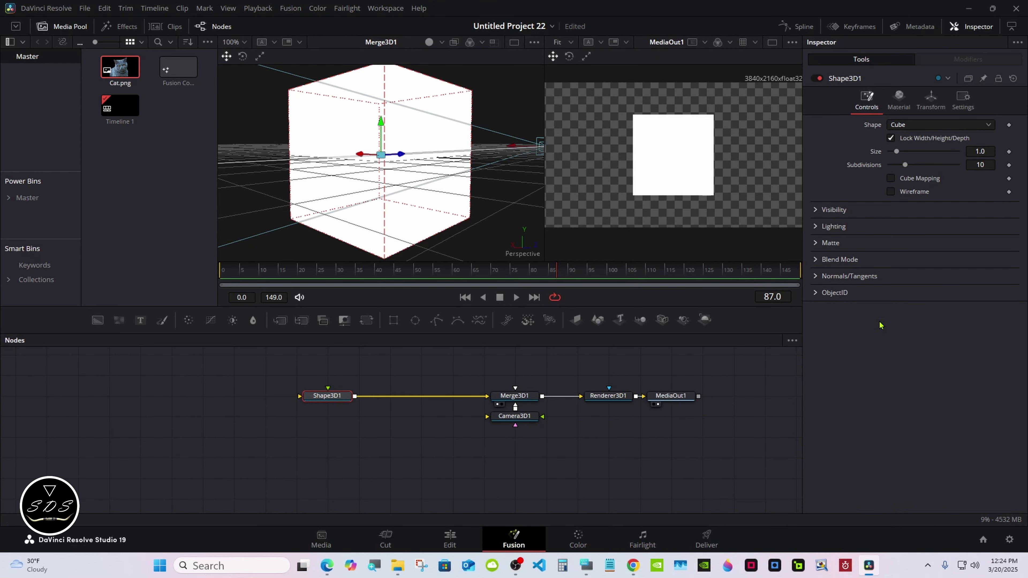
left_click(898, 101)
left_click(890, 137)
left_click(984, 151)
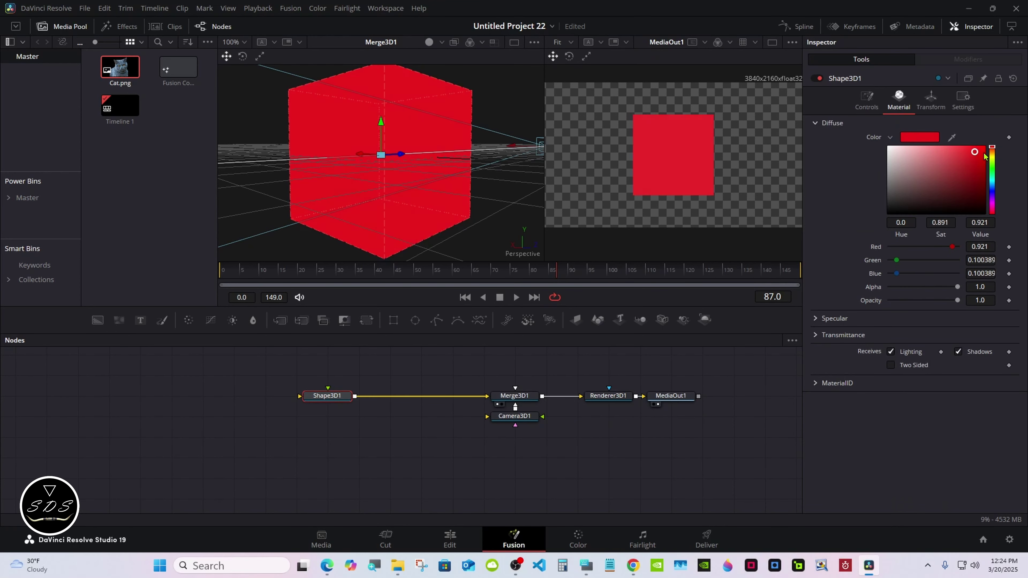
- Add a SpotLight to Merge3D1, move its node clear of the camera, and show its transform settings
left_click(527, 398)
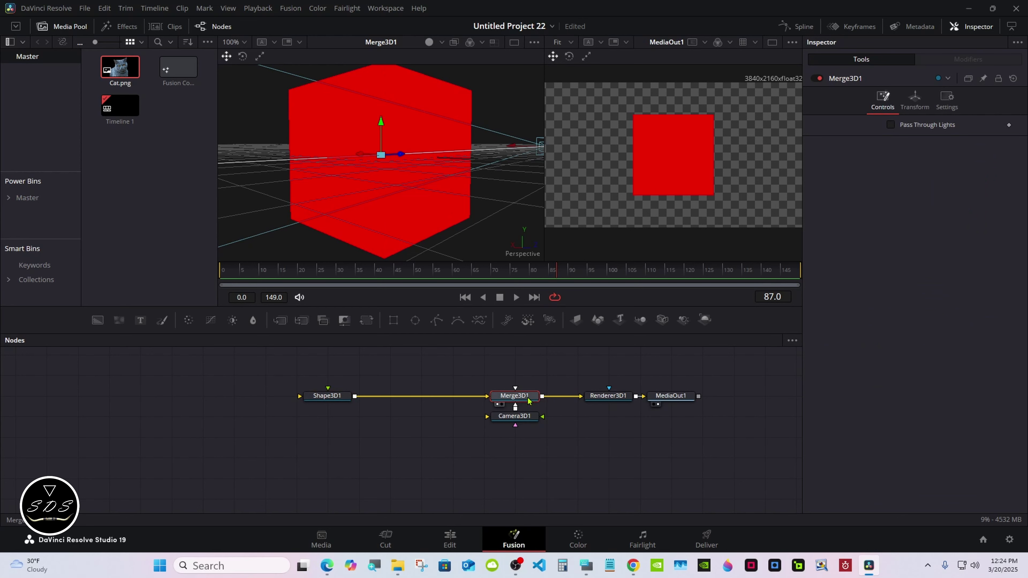
left_click(683, 320)
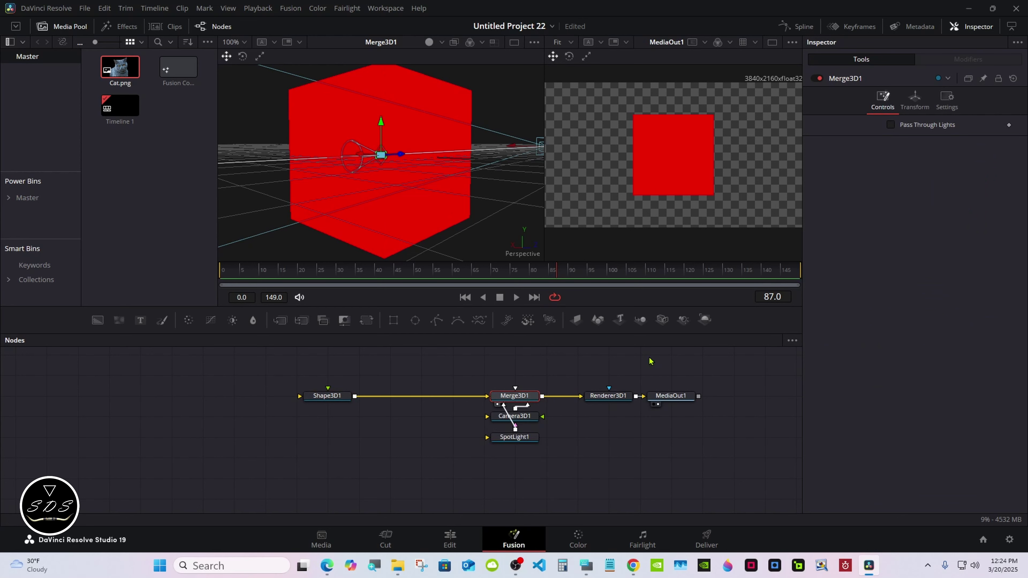
left_click_drag(515, 439, 457, 442)
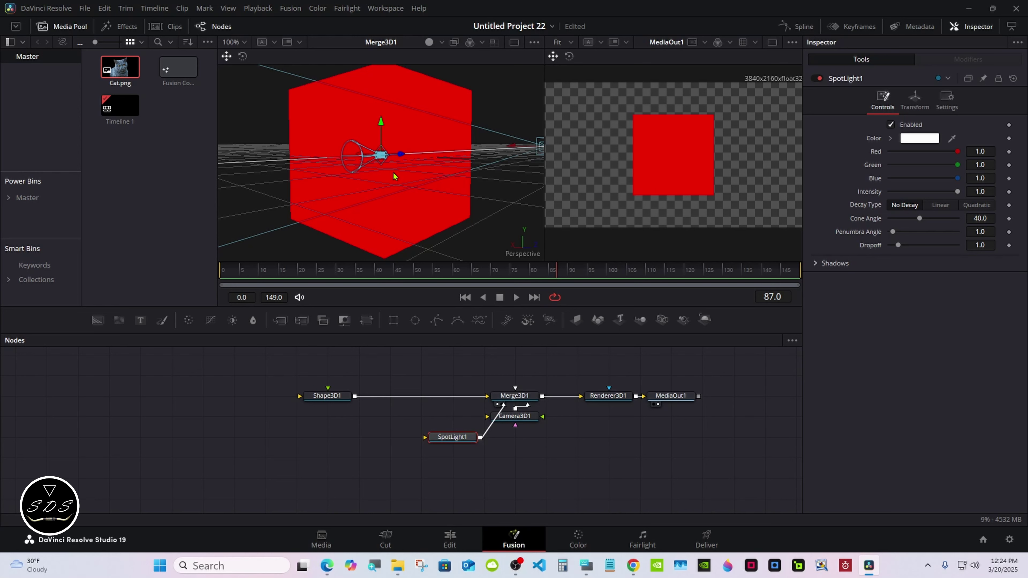
left_click(914, 101)
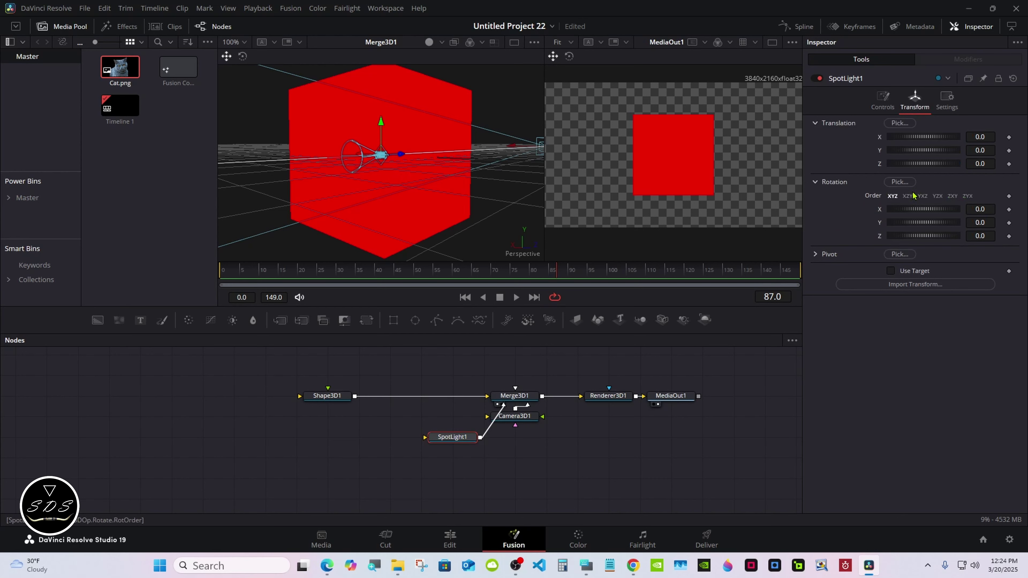
- Switch Renderer3D1 to Hardware Renderer and enable both Lighting and Shadows
left_click(622, 399)
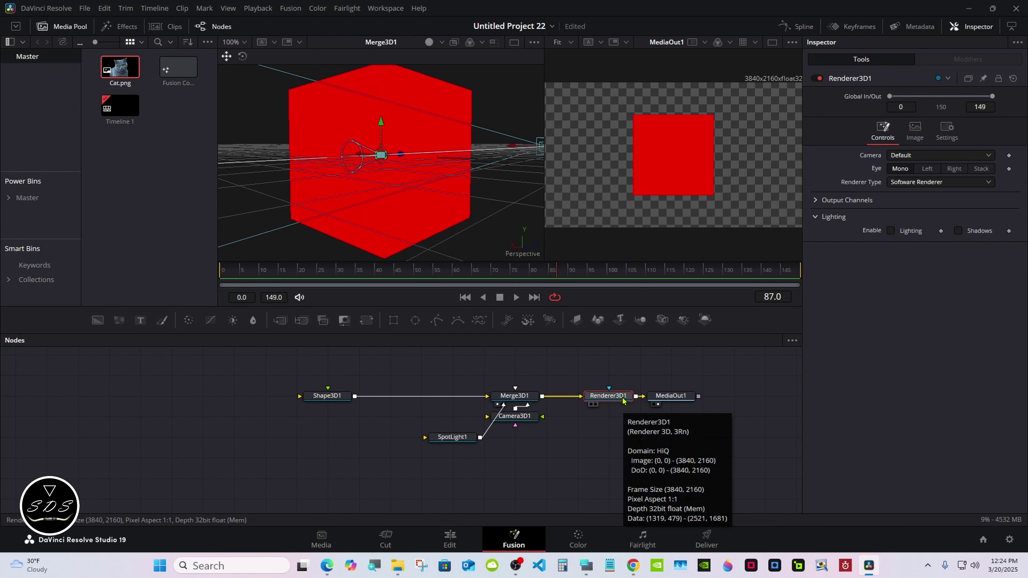
left_click(939, 182)
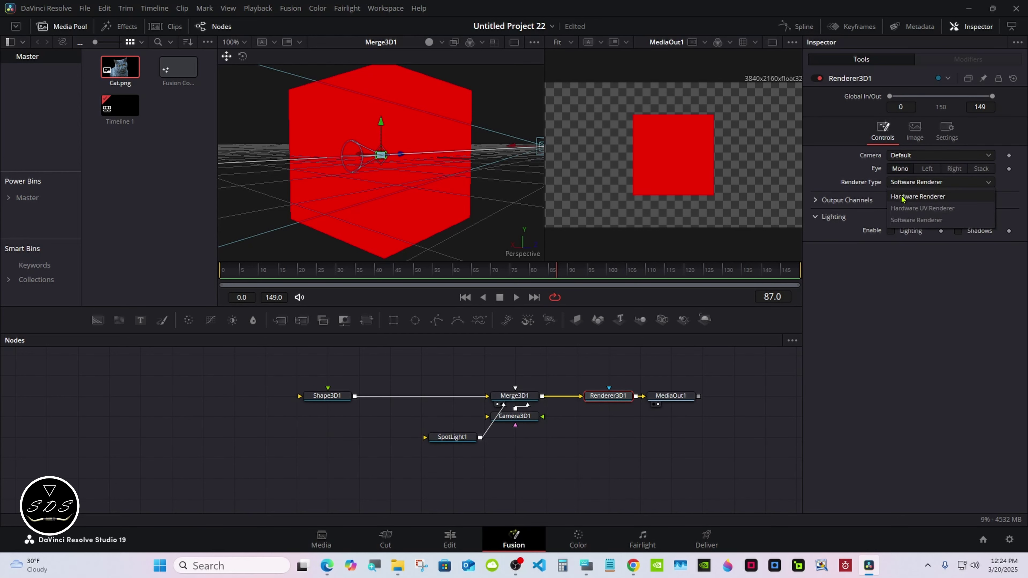
left_click(915, 202)
left_click(890, 263)
left_click(956, 264)
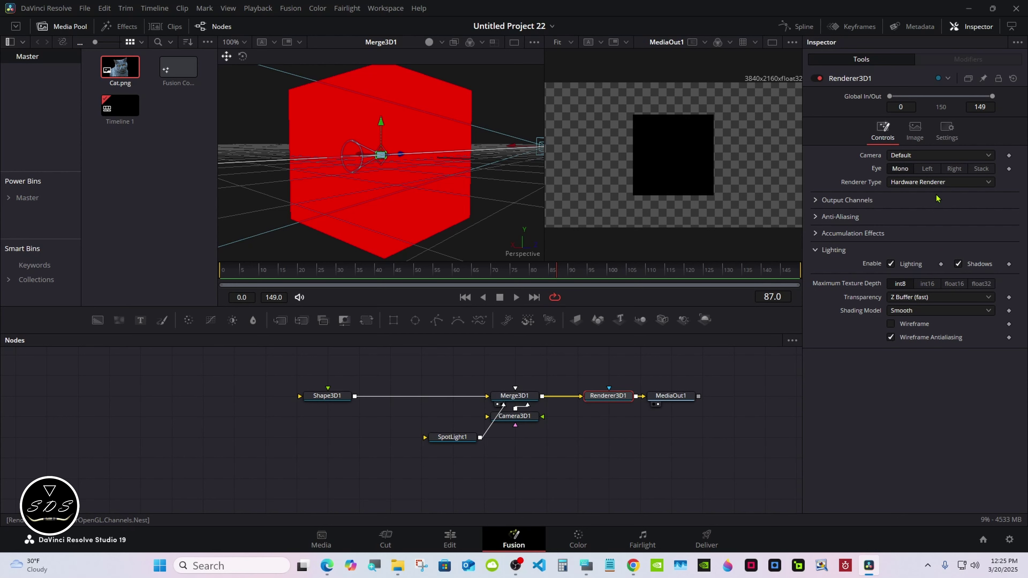
- Enable Use Target for SpotLight1 and set its Z translation to 4.2
left_click(465, 438)
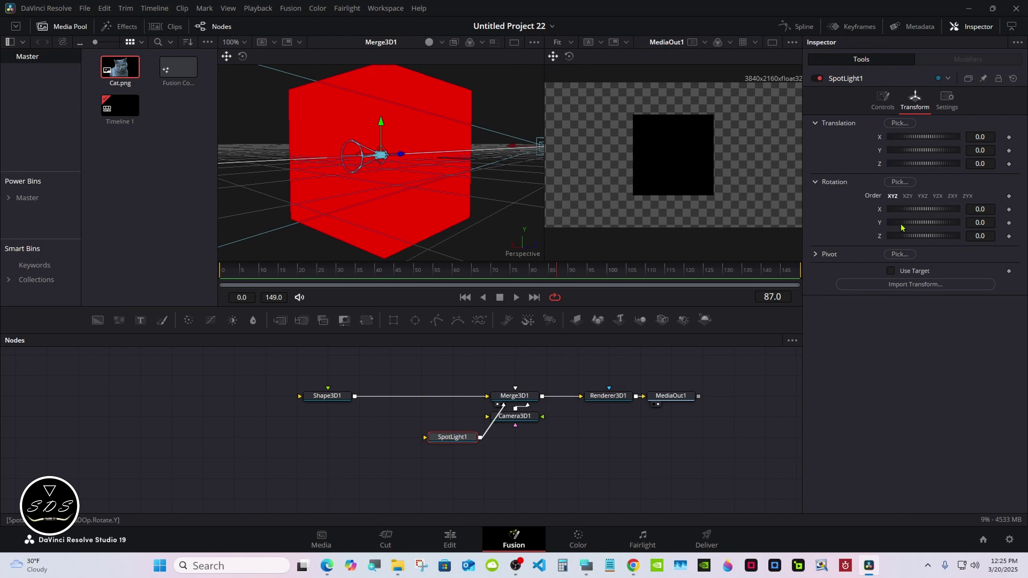
left_click(891, 270)
left_click_drag(908, 164, 928, 163)
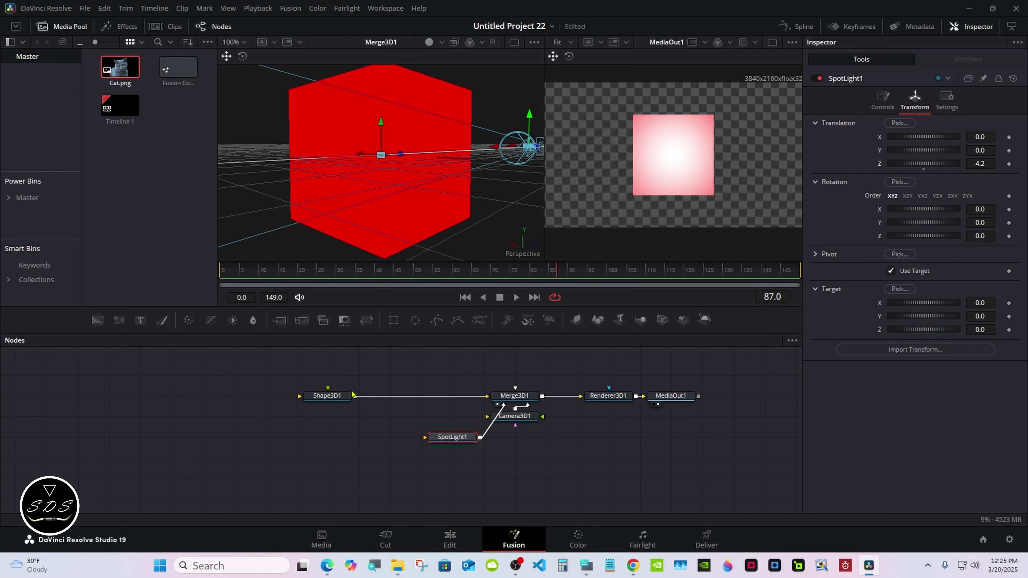
- Search the tool selector for "falloff" and add a Falloff node
key("ctrl+super+o")
left_click_drag(688, 436, 711, 406)
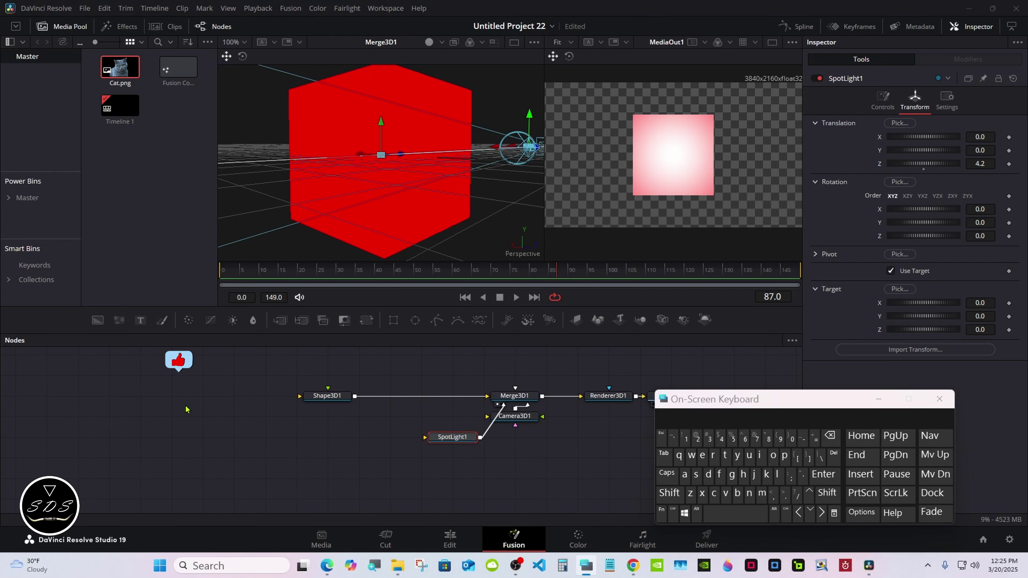
left_click(735, 513)
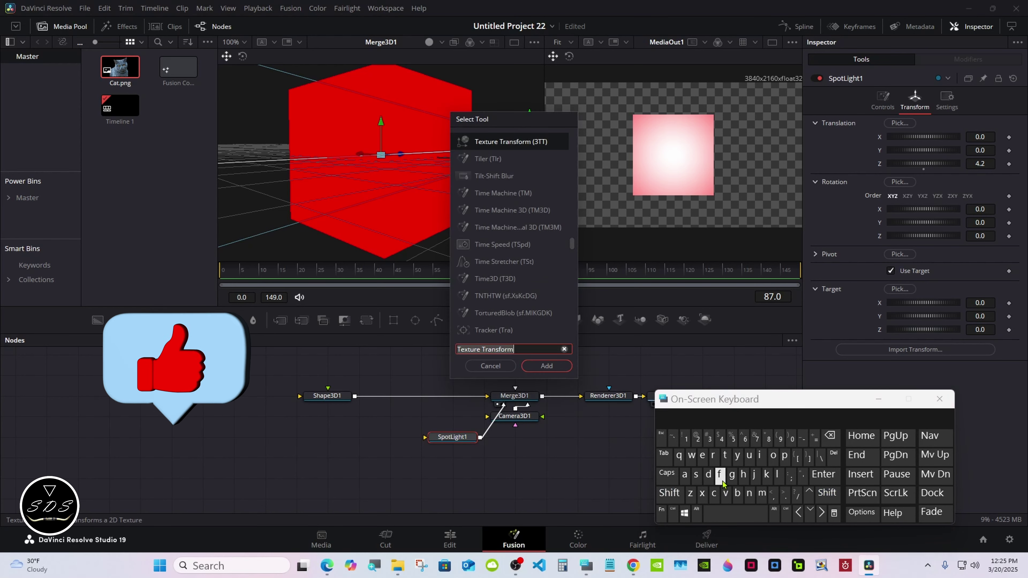
type("fa")
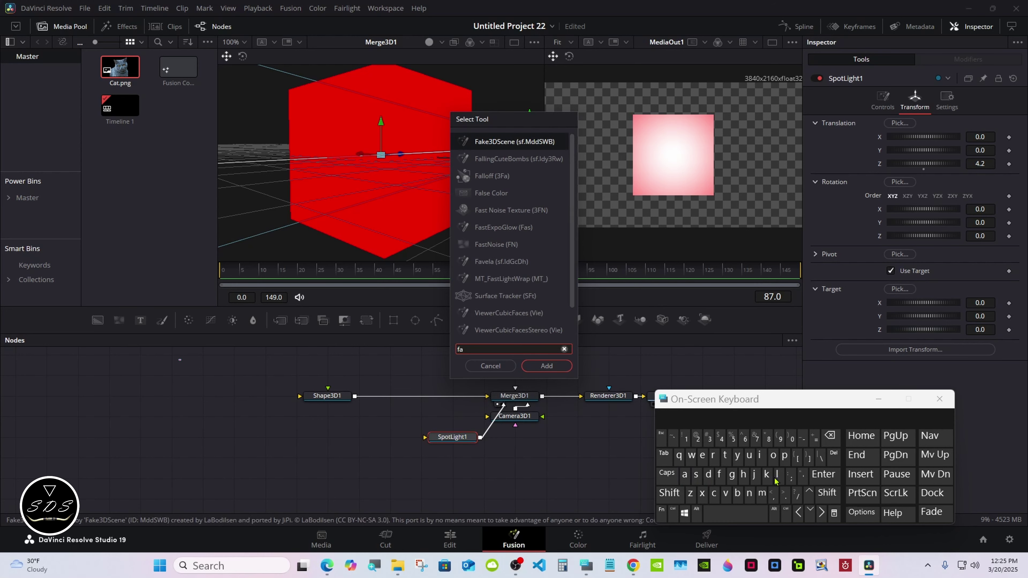
type("lloff")
key("Return")
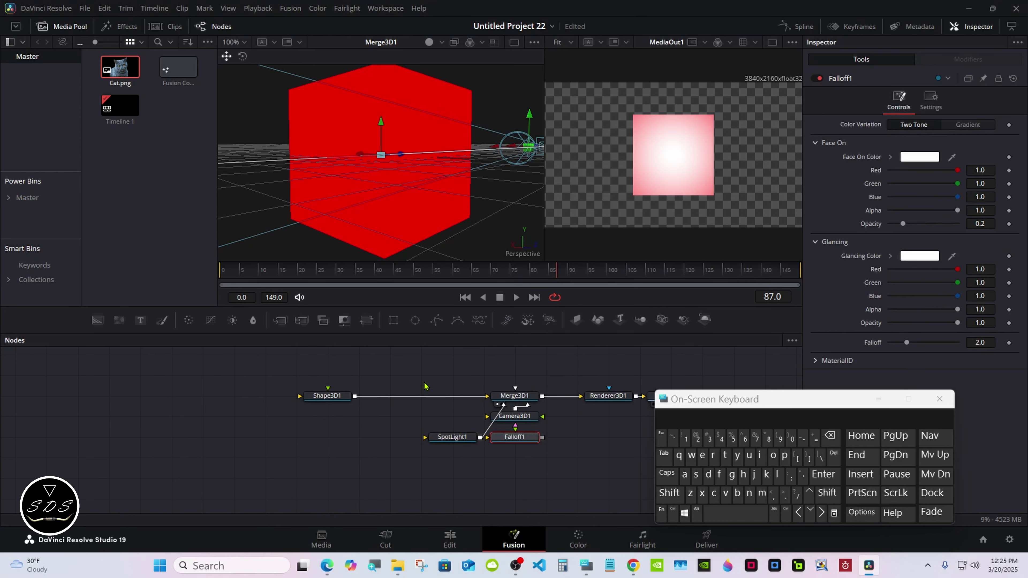
- Place Falloff1 before Shape3D1, connect it as the cube's material, and move the On-Screen Keyboard off the nodes
left_click(177, 401)
left_click_drag(230, 396, 299, 396)
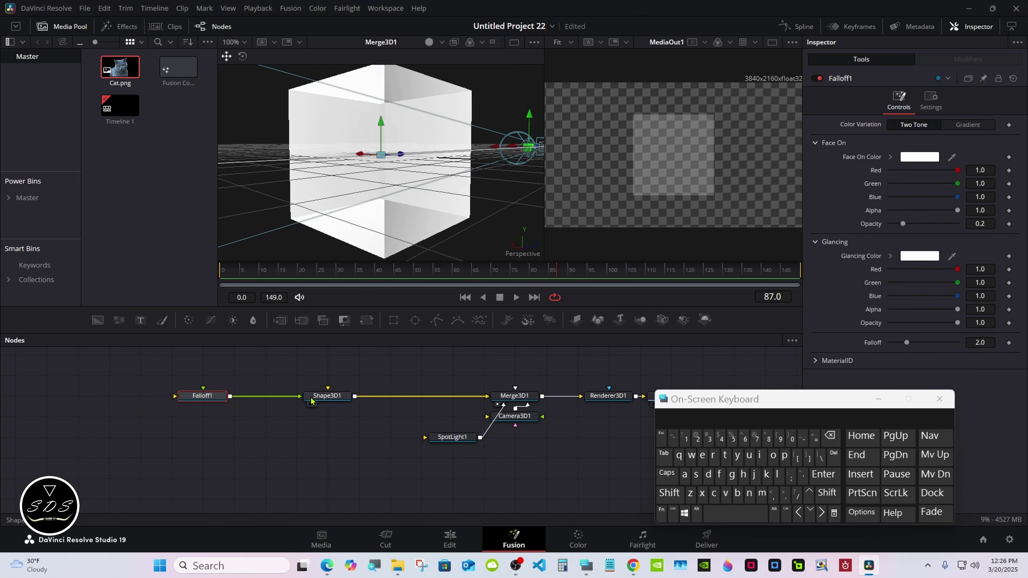
left_click_drag(707, 402, 708, 434)
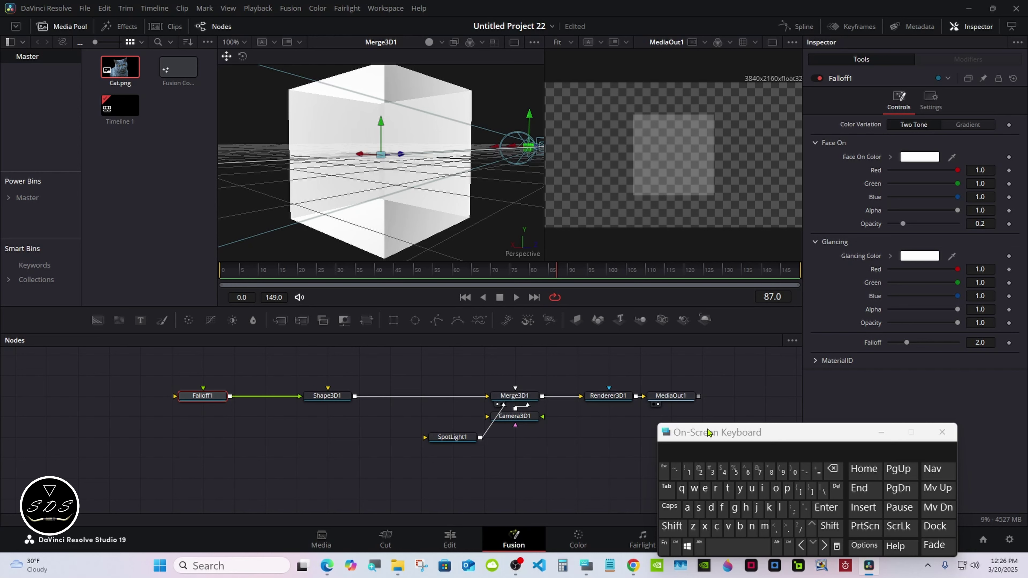
- Set the Falloff's Face On opacity to 1.0 and its Face On color to red
left_click(890, 158)
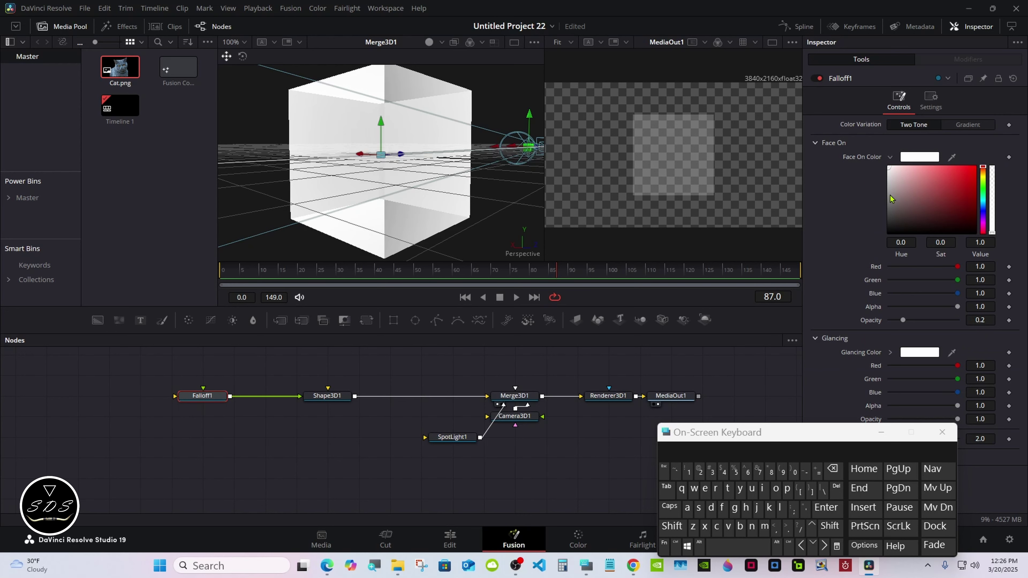
left_click(882, 432)
left_click_drag(902, 320, 960, 321)
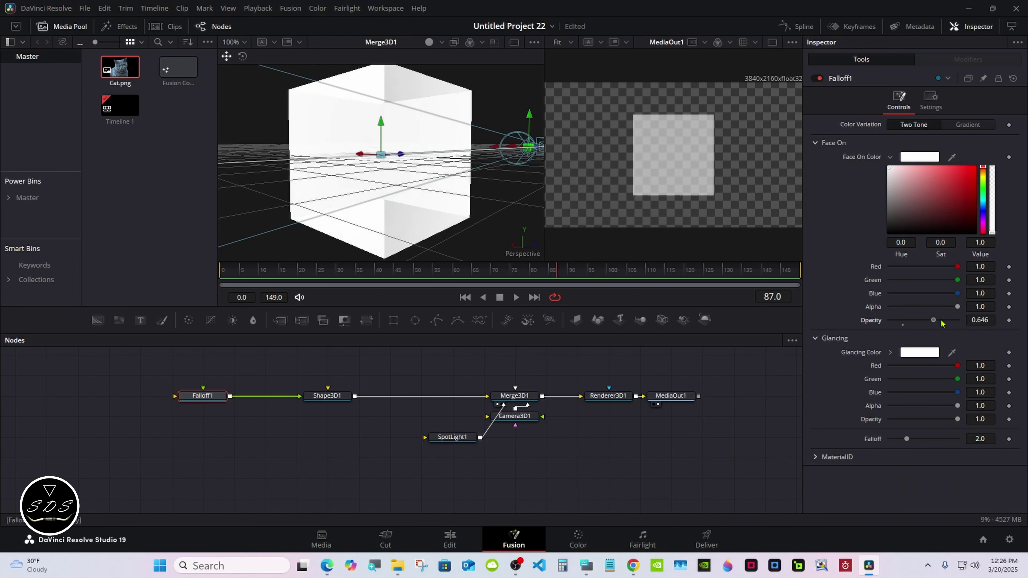
left_click(974, 168)
- Move Falloff1 farther from the shape and insert a Material Merge node between them, searching for "mater"
left_click(586, 565)
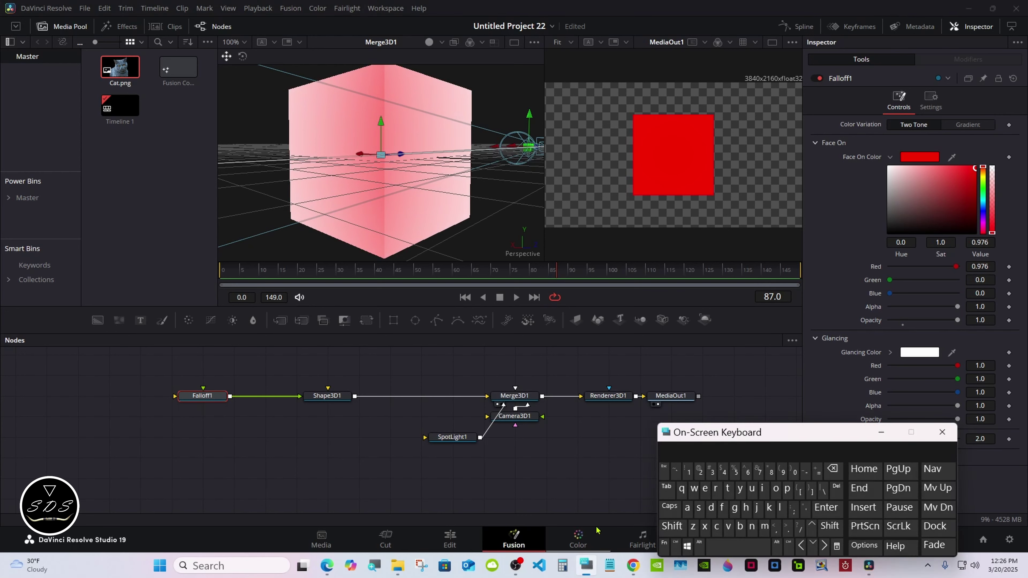
left_click_drag(208, 400, 177, 400)
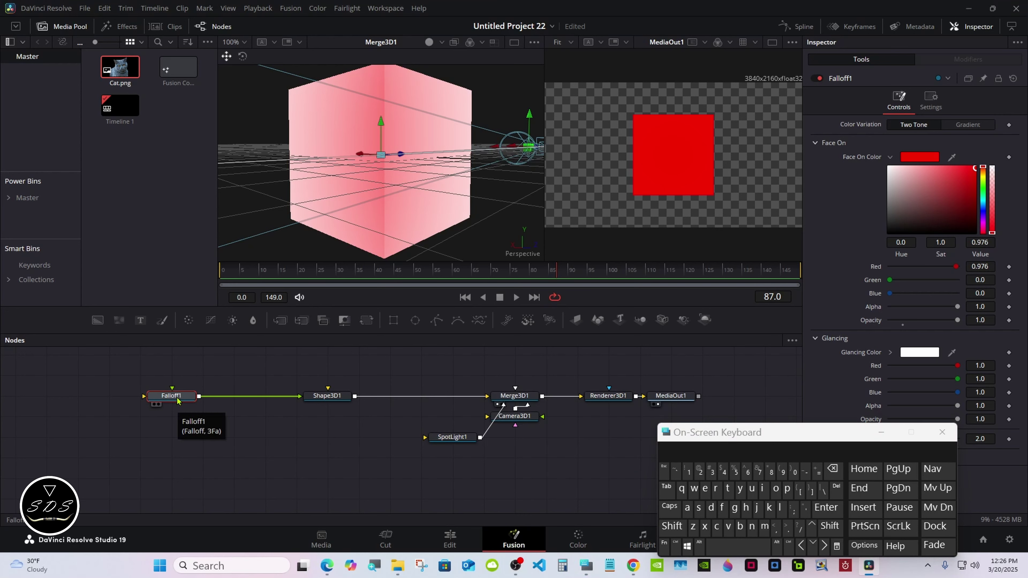
left_click(672, 525)
left_click(723, 547)
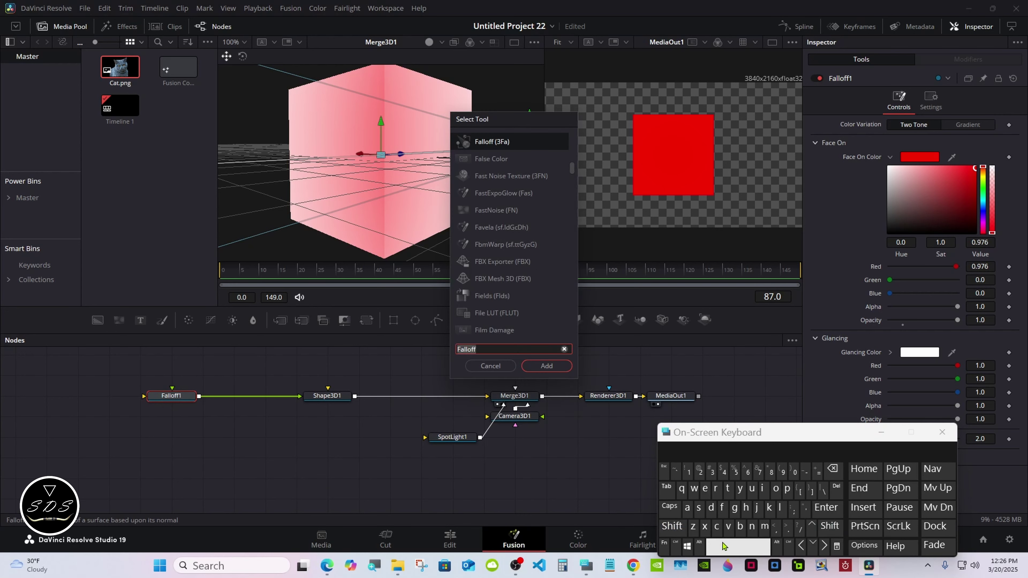
left_click(763, 525)
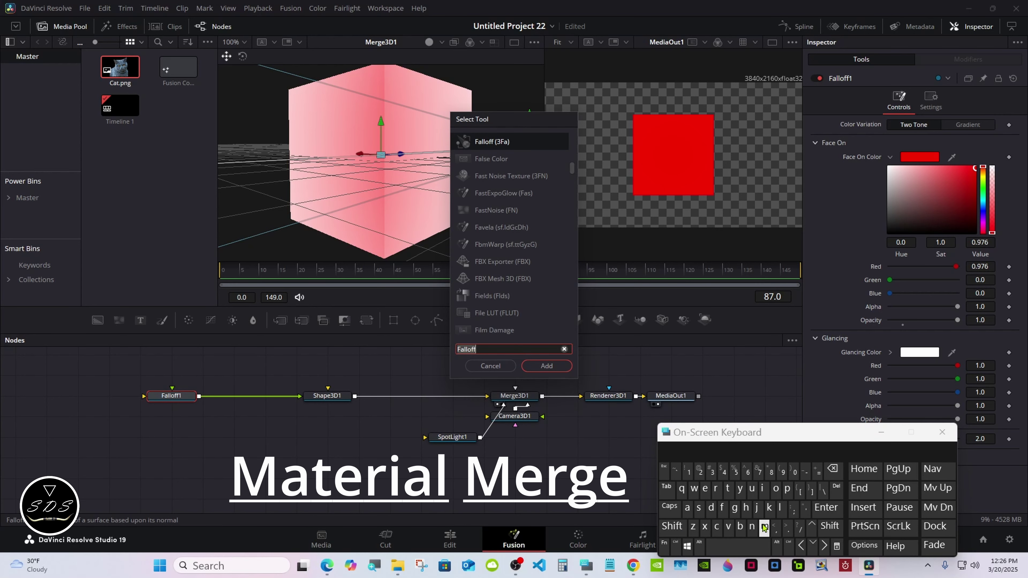
left_click(687, 507)
left_click(725, 496)
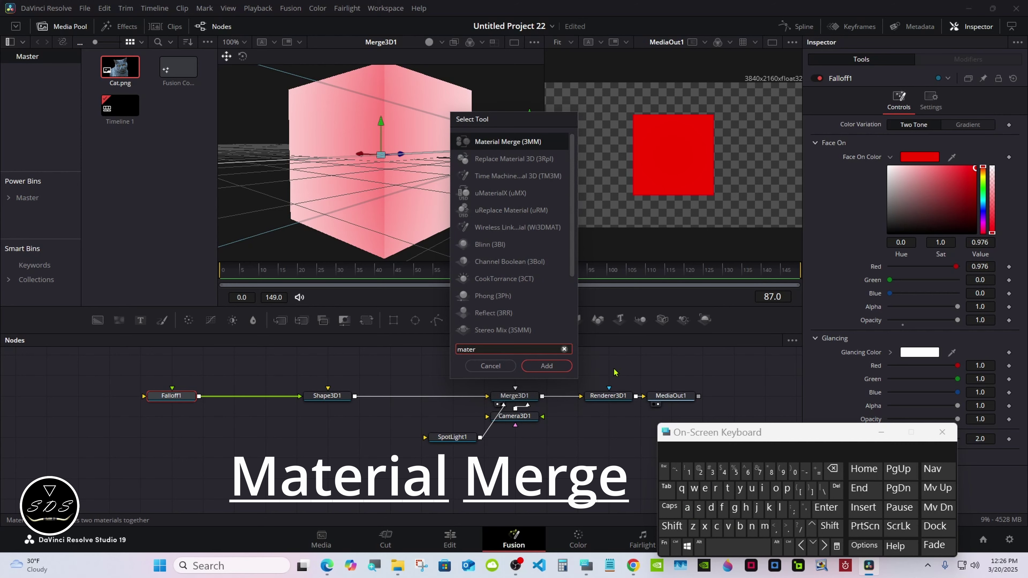
left_click(508, 141)
left_click(546, 366)
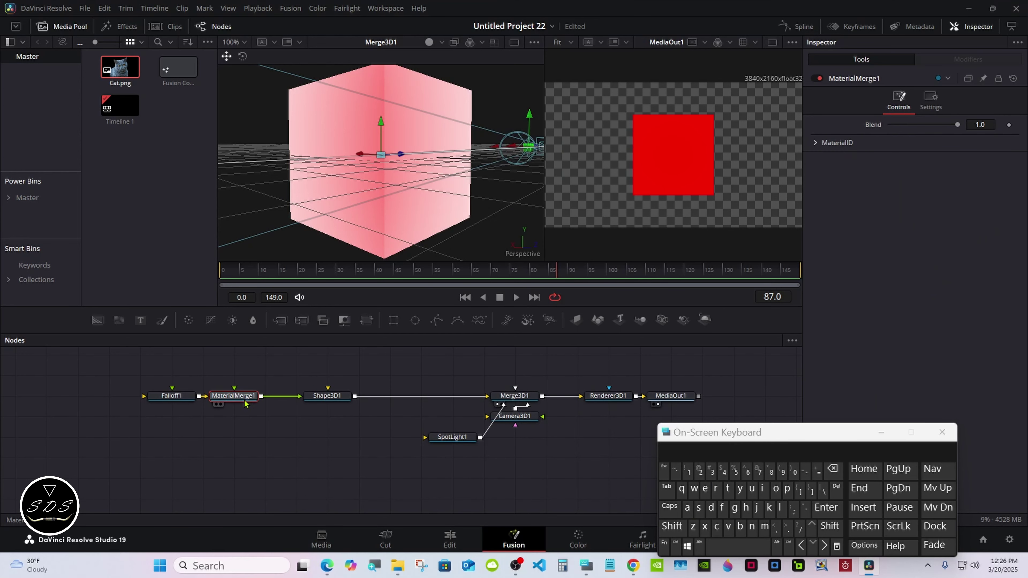
- Move MaterialMerge1 next to Shape3D1 and add a Texture Transform node connected to MaterialMerge1
left_click(268, 366)
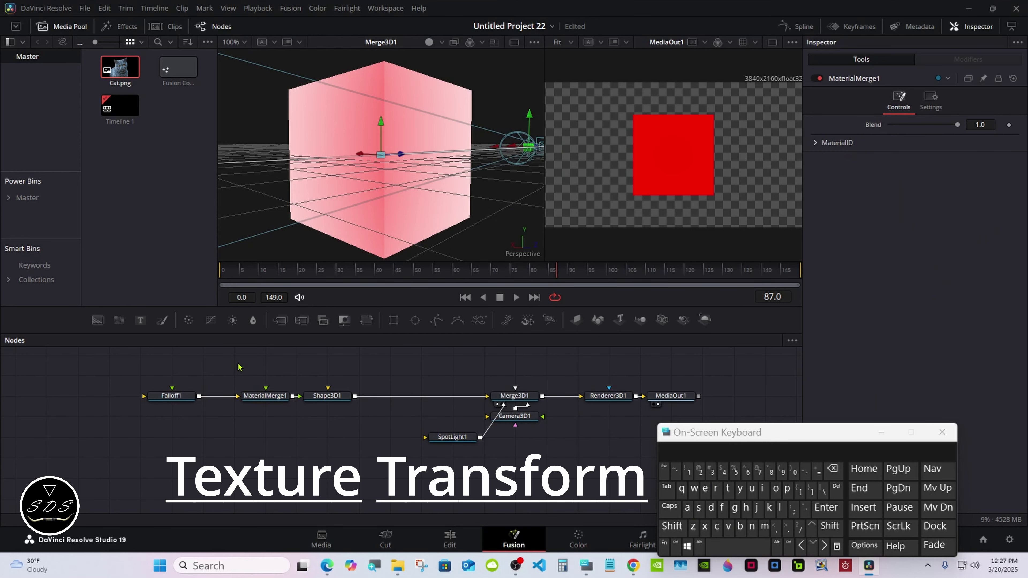
left_click(664, 528)
left_click(738, 546)
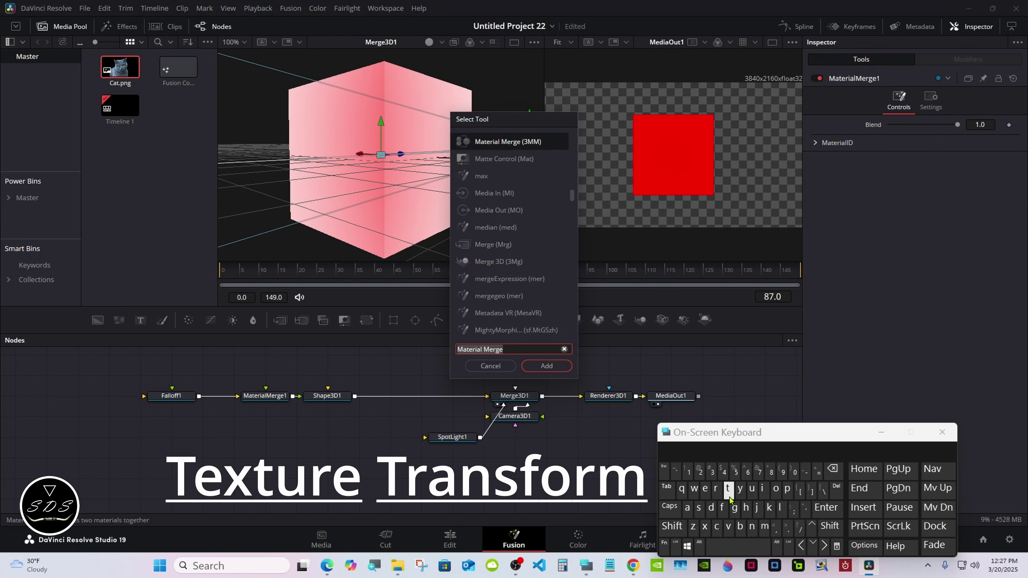
type("texture Transform")
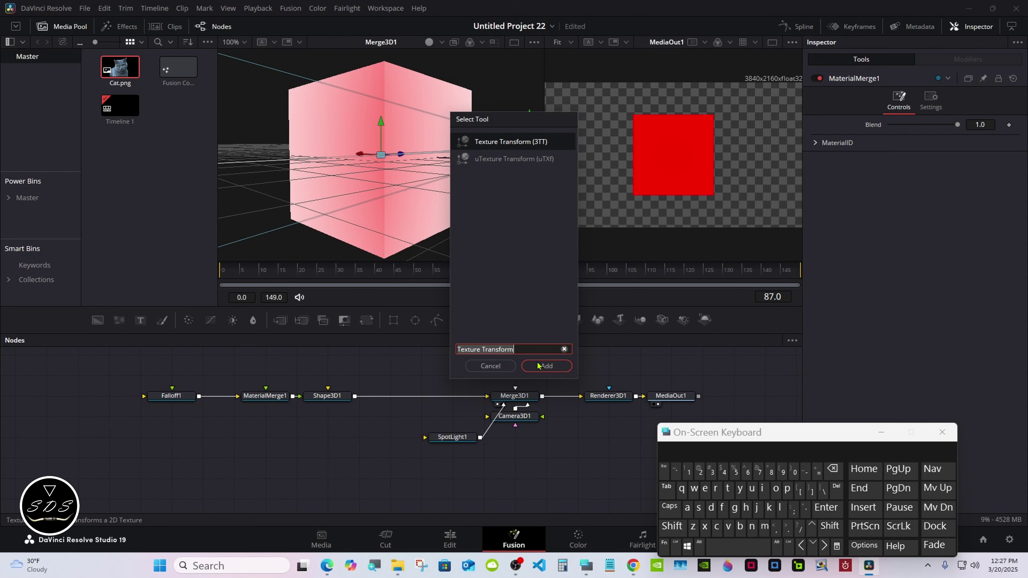
left_click(538, 365)
left_click_drag(234, 378, 269, 413)
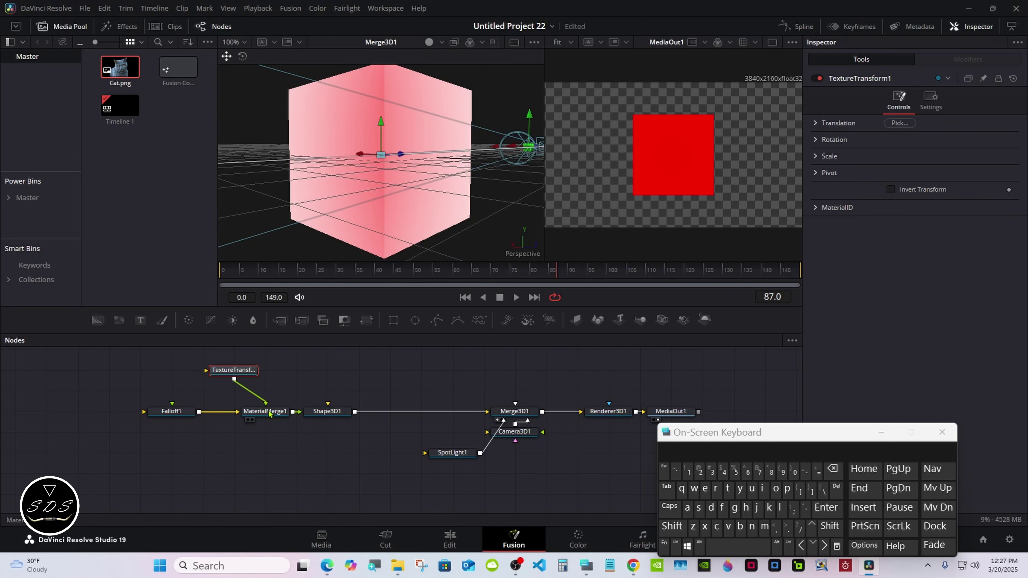
- Add a Text+ node feeding the Texture Transform, enter the text HEY, and set its size to about 0.496
left_click(128, 372)
left_click_drag(140, 320, 236, 376)
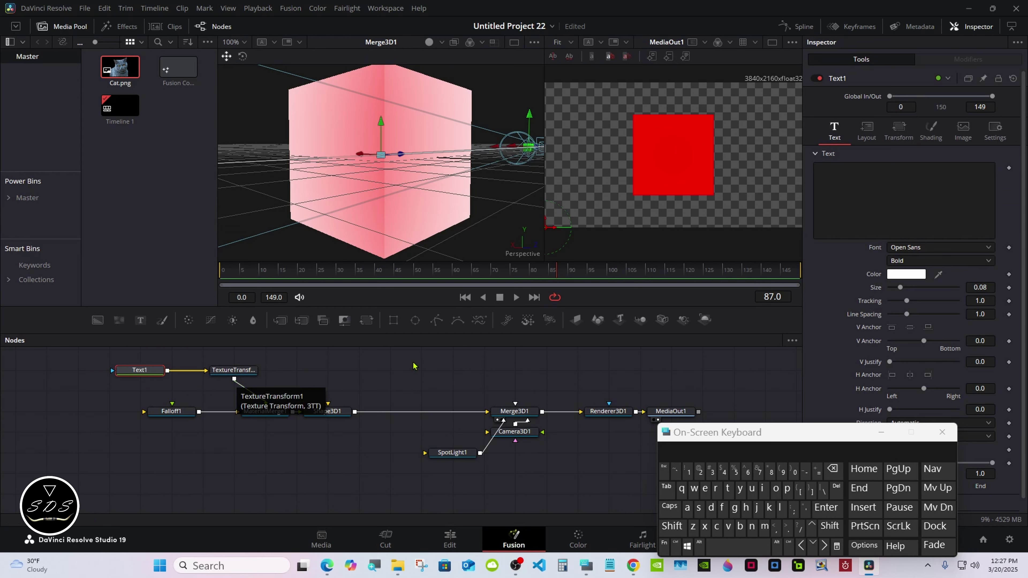
left_click(821, 214)
left_click(669, 507)
left_click(746, 509)
left_click(704, 488)
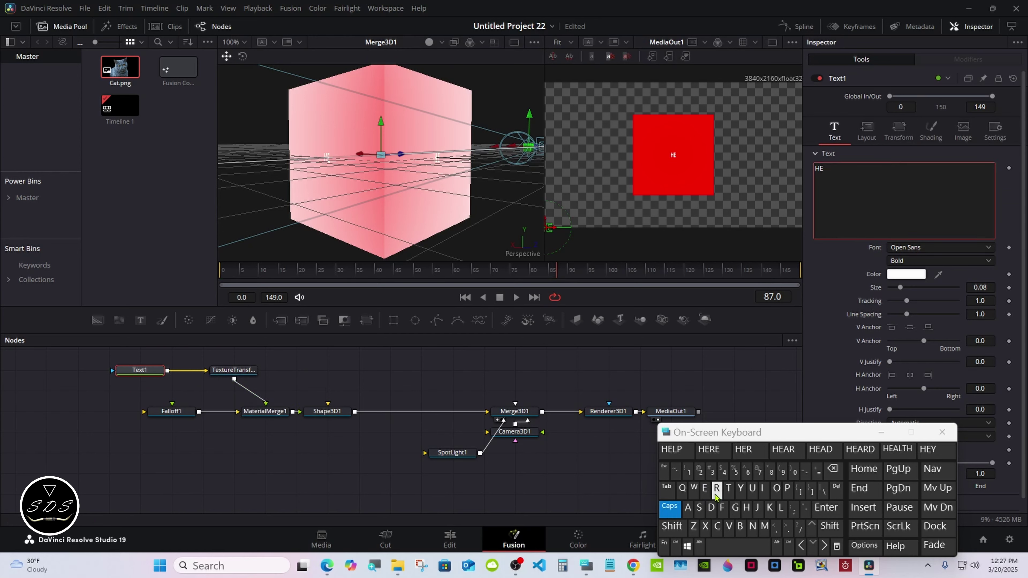
left_click(740, 489)
left_click_drag(900, 287, 958, 289)
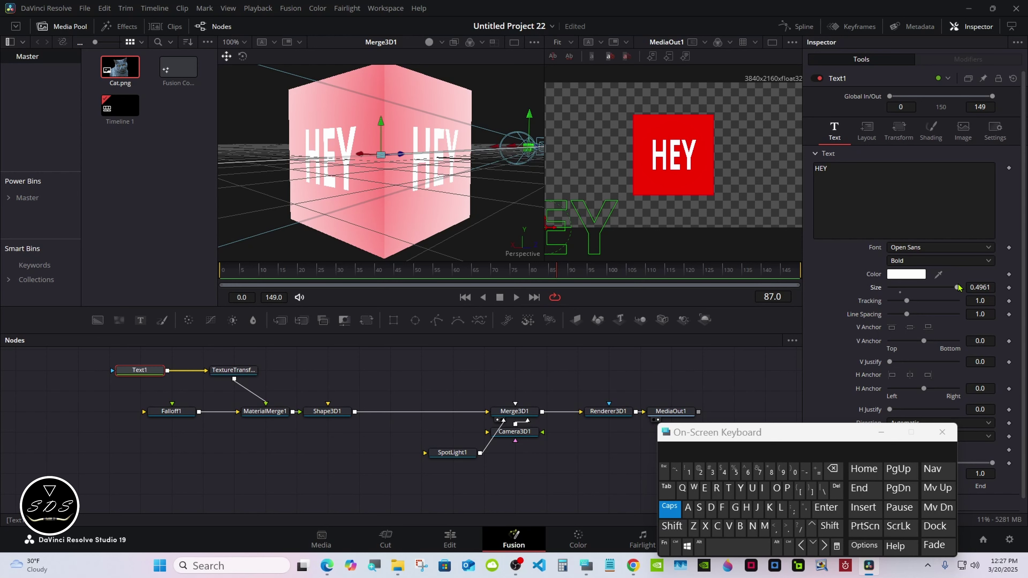
key("Caps_Lock")
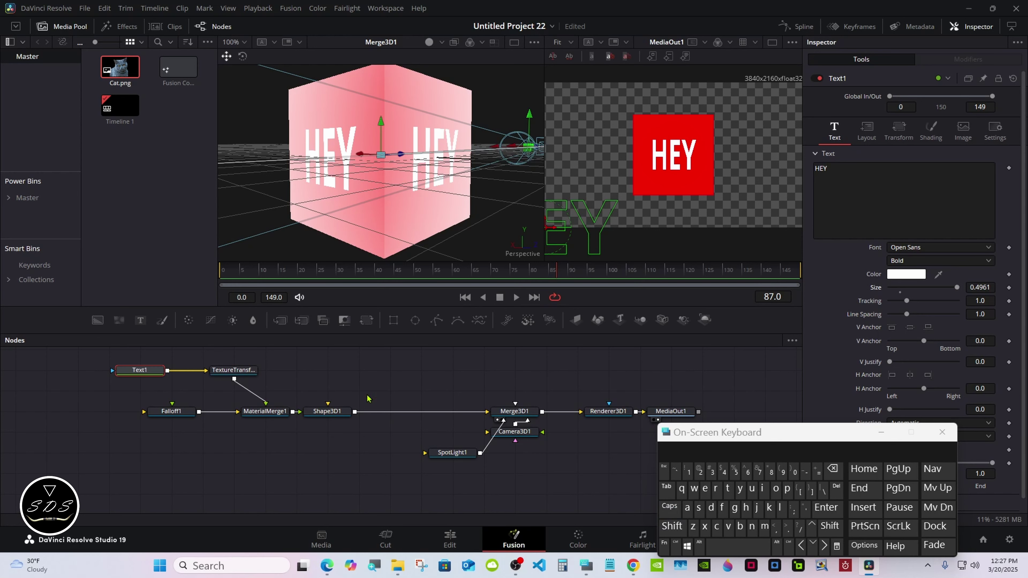
- Move Shape3D1 away from MaterialMerge1, place Camera3D1 beyond Merge3D1, and reconnect SpotLight1 to Merge3D1
left_click_drag(327, 411, 358, 411)
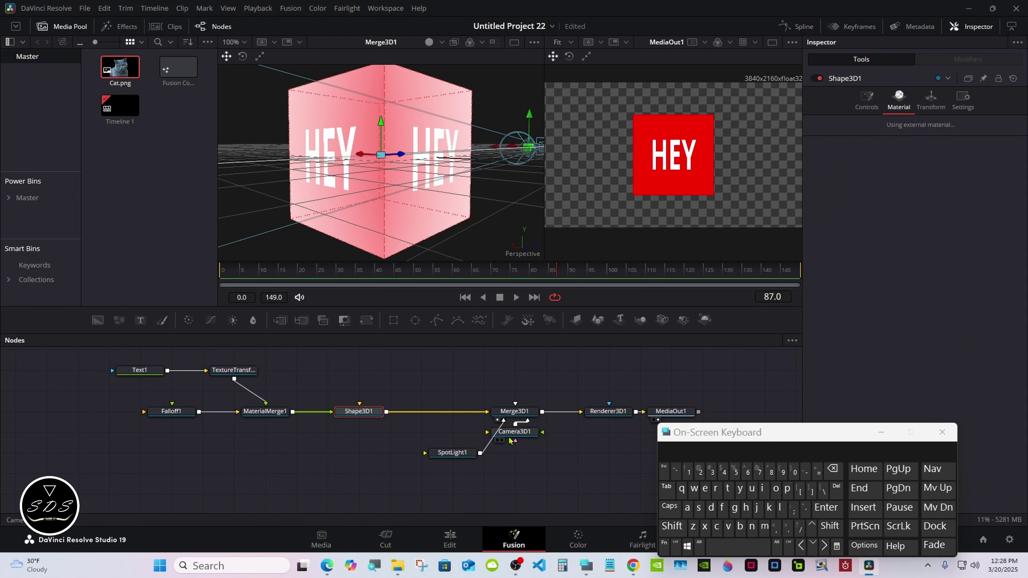
left_click_drag(509, 437, 572, 437)
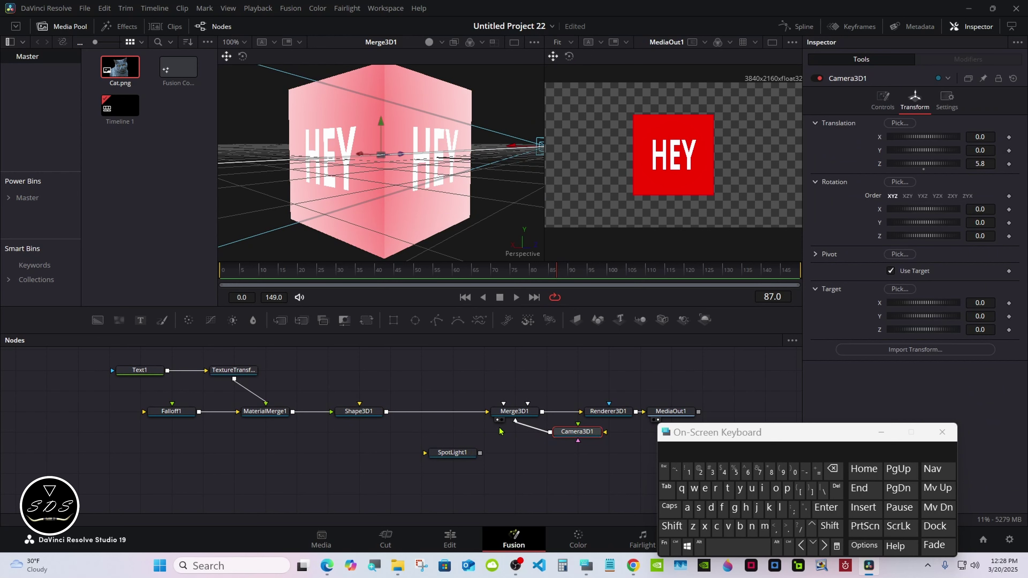
left_click_drag(480, 453, 503, 420)
- Rotate Shape3D1 to about 83.5 on the Y axis
left_click(358, 411)
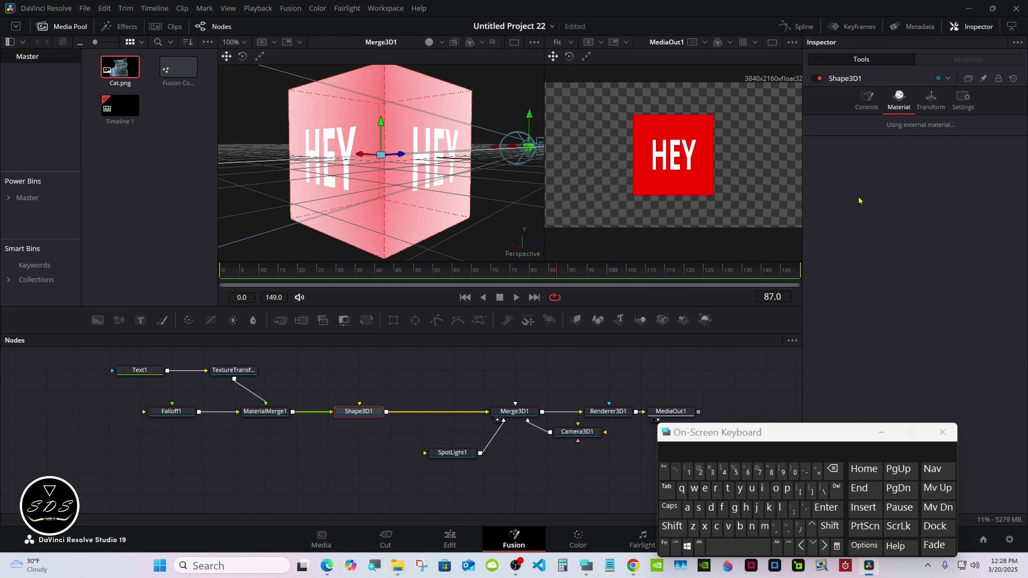
left_click(930, 100)
left_click_drag(916, 221, 932, 223)
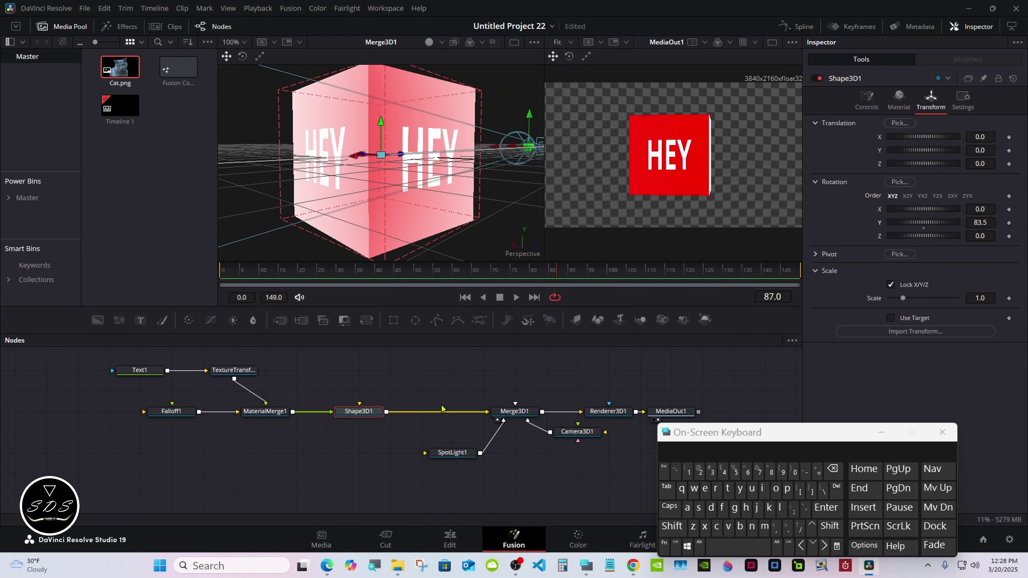
- Minimize the On-Screen Keyboard, then set Falloff1's falloff value to about 1.638 and its Face On color to white
left_click(171, 411)
left_click(882, 433)
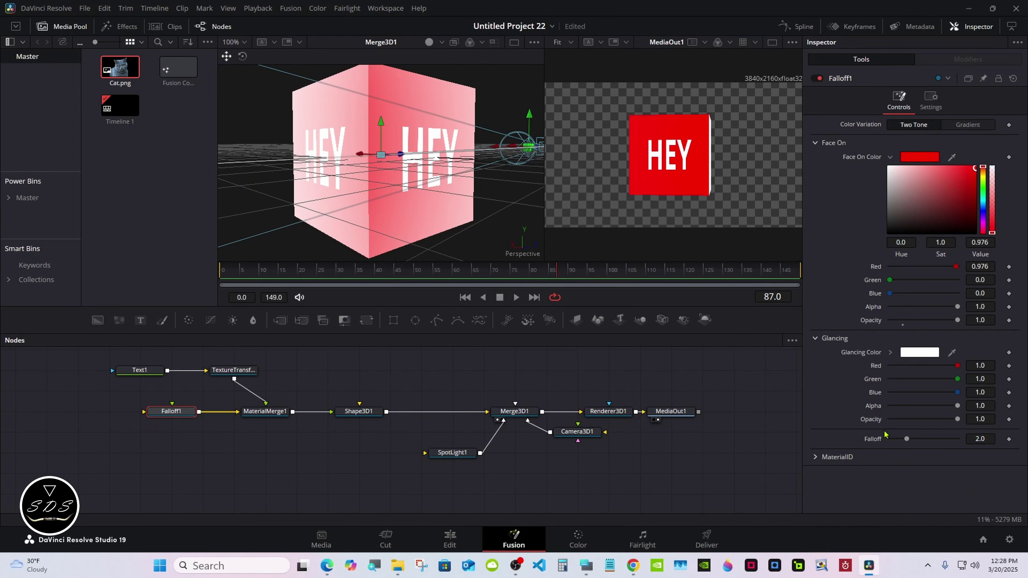
mouse_move(906, 439)
left_mouse_down()
mouse_move(888, 439)
mouse_move(903, 439)
left_mouse_up()
left_click_drag(893, 178, 887, 165)
left_click(889, 157)
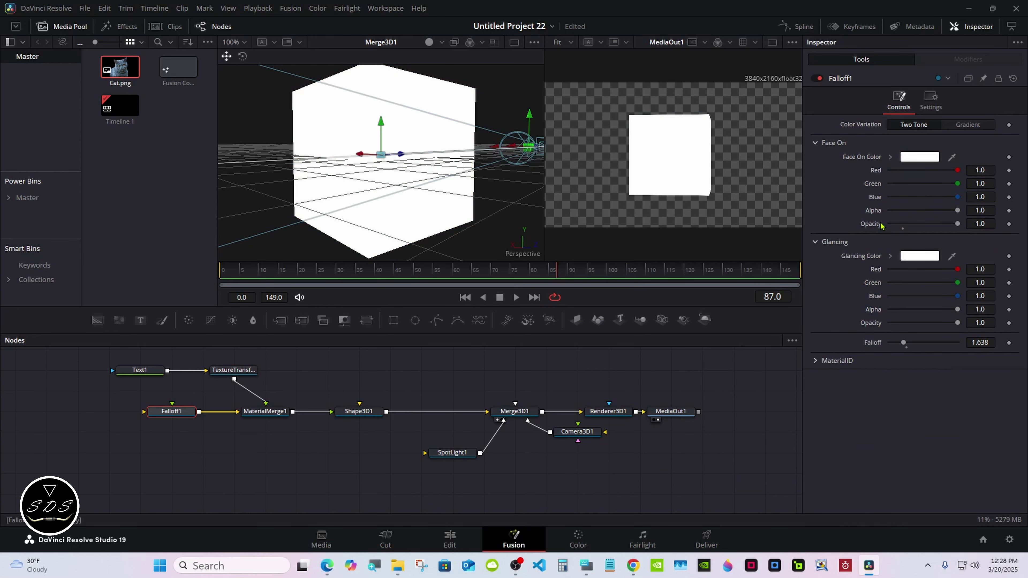
- Set Falloff1's Face On opacity to 0.0 and its falloff value to 8.0
left_click_drag(903, 343, 888, 342)
left_click_drag(958, 223, 866, 225)
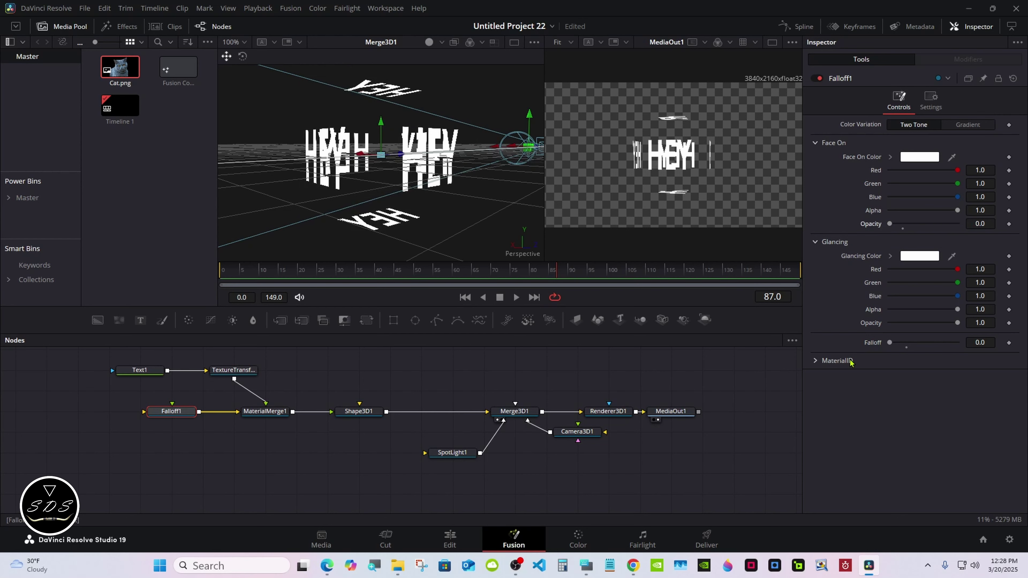
left_click_drag(889, 345, 953, 338)
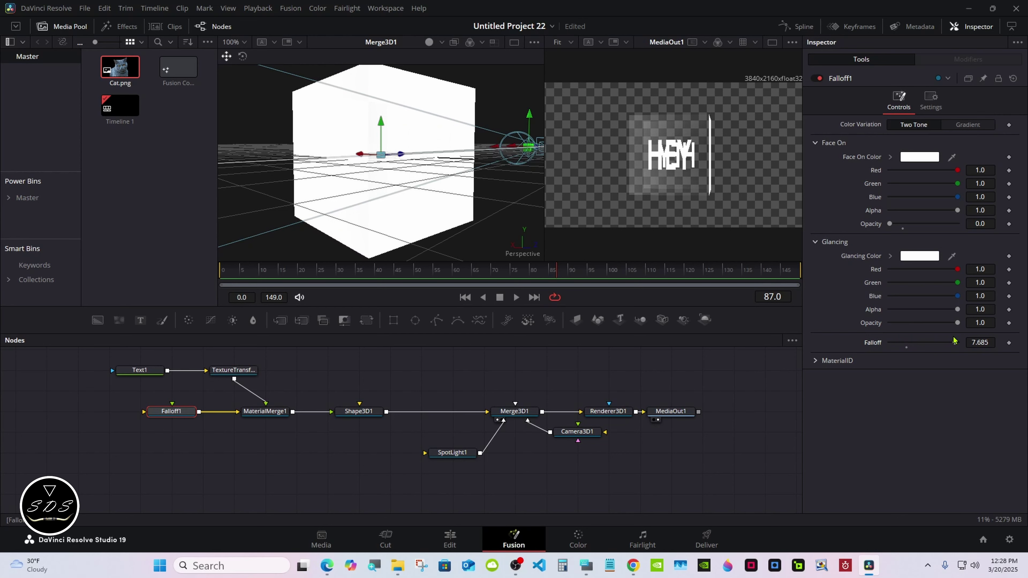
left_click_drag(957, 346, 963, 346)
- Replace the text feeding the Texture Transform with the Cat.png image, and set Falloff1's falloff value to 0.0
left_click(198, 371)
left_click_drag(145, 371, 83, 372)
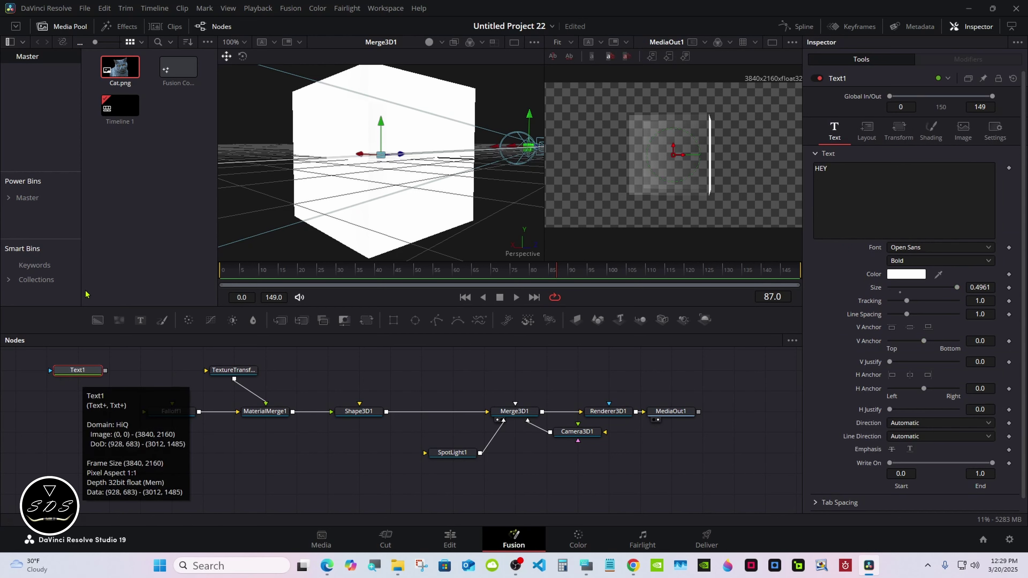
left_click_drag(120, 68, 206, 370)
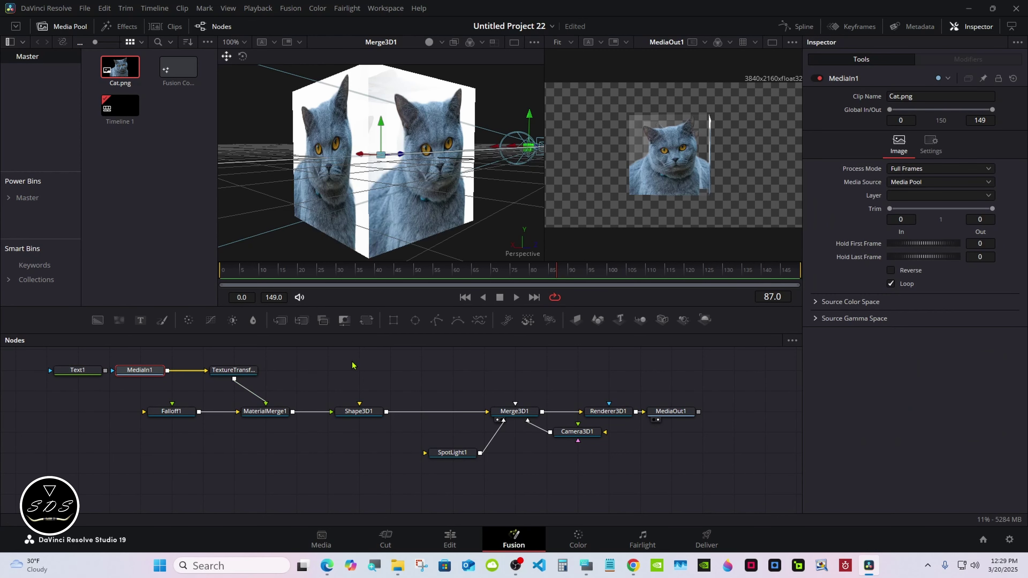
left_click(156, 413)
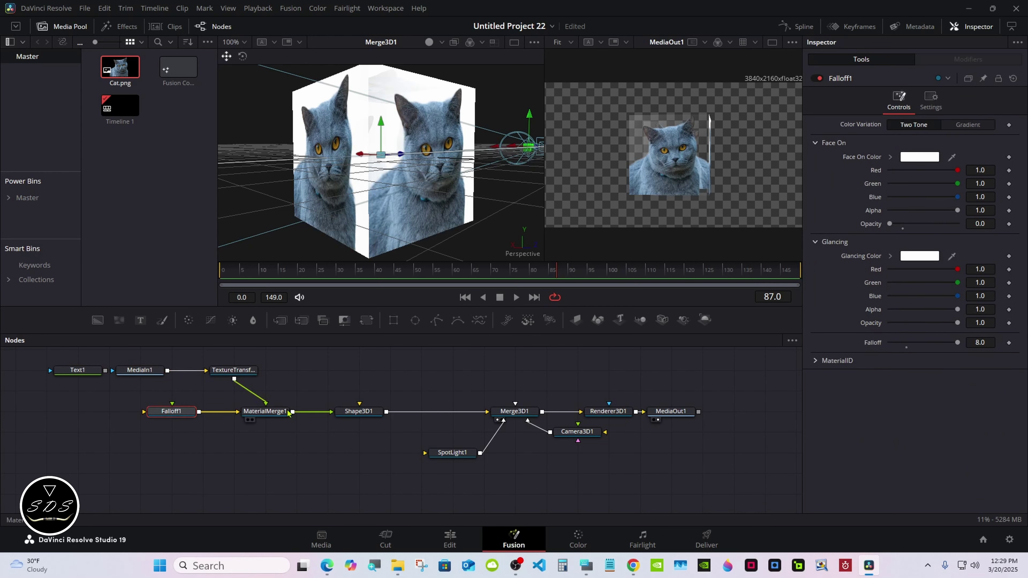
left_click_drag(956, 343, 851, 342)
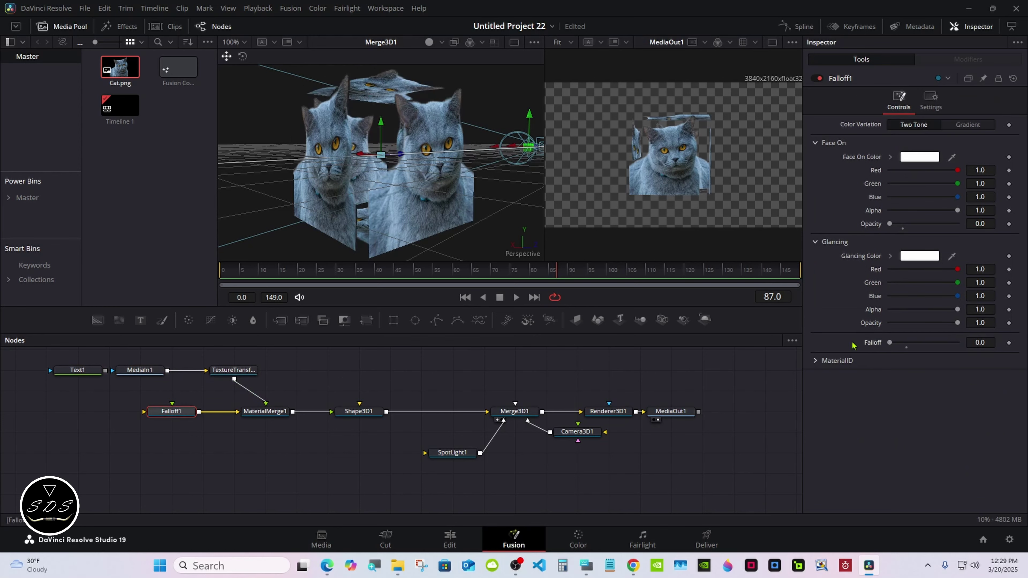
- Rotate Shape3D1 to about X -49.6, Y 234.8 and Z 73.0, and show only MediaOut1 in an enlarged single viewer
left_click(359, 410)
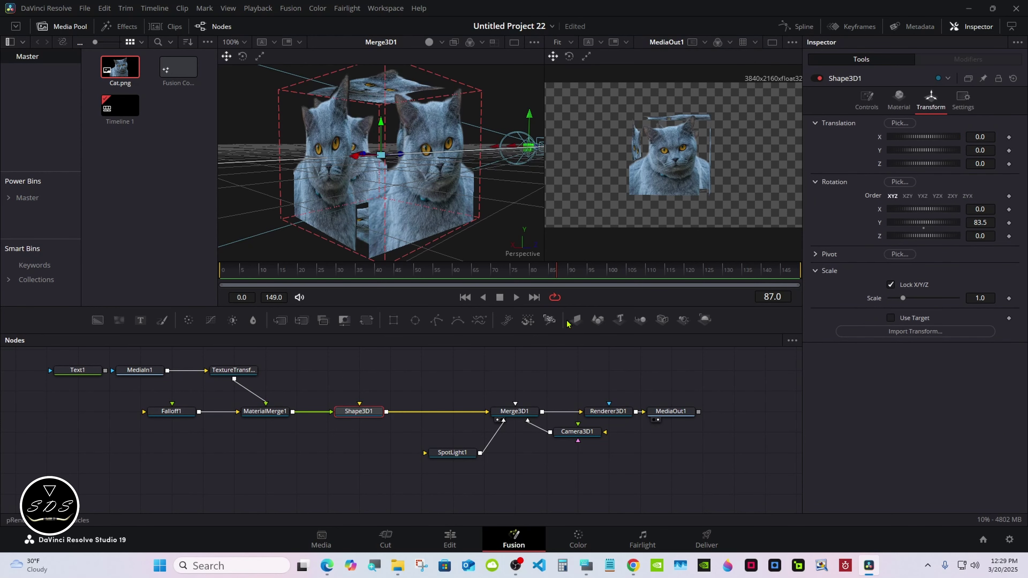
left_click_drag(930, 209, 951, 226)
left_click_drag(965, 224, 962, 224)
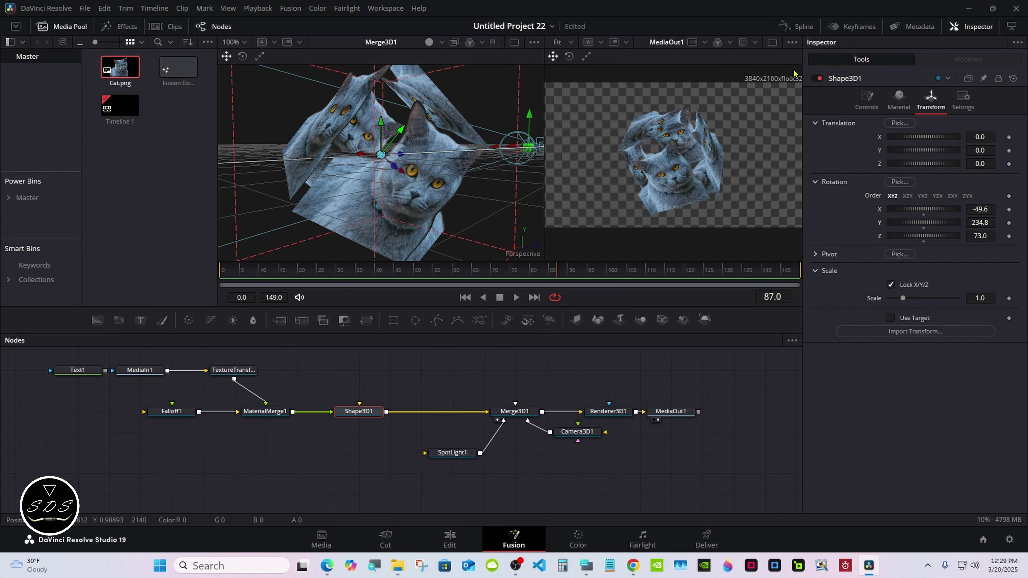
left_click(772, 42)
left_click_drag(727, 334, 728, 356)
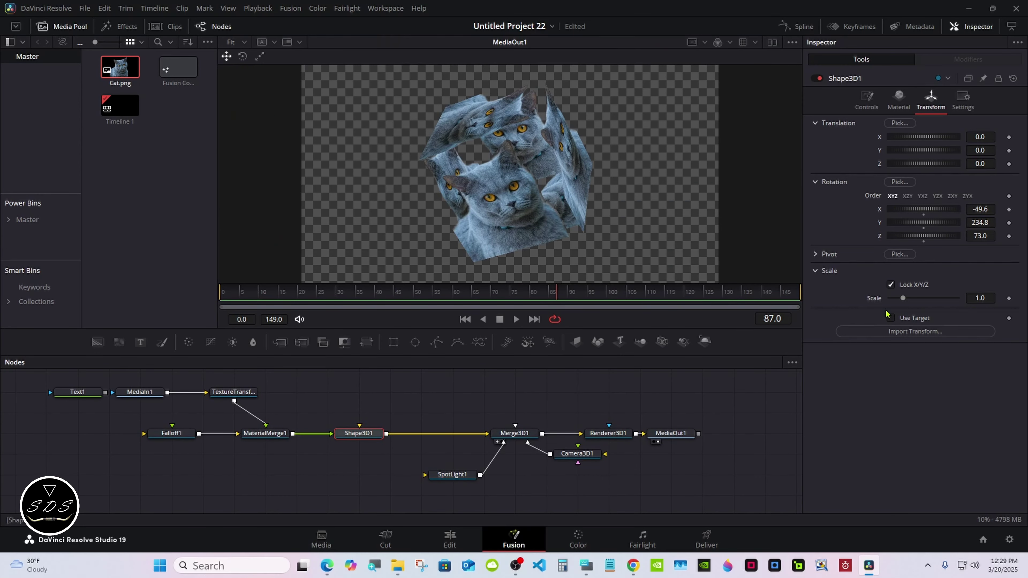
- Adjust the shape's Y rotation, then reset its Y and Z rotations to their defaults
left_click_drag(922, 224, 907, 224)
left_click(923, 228)
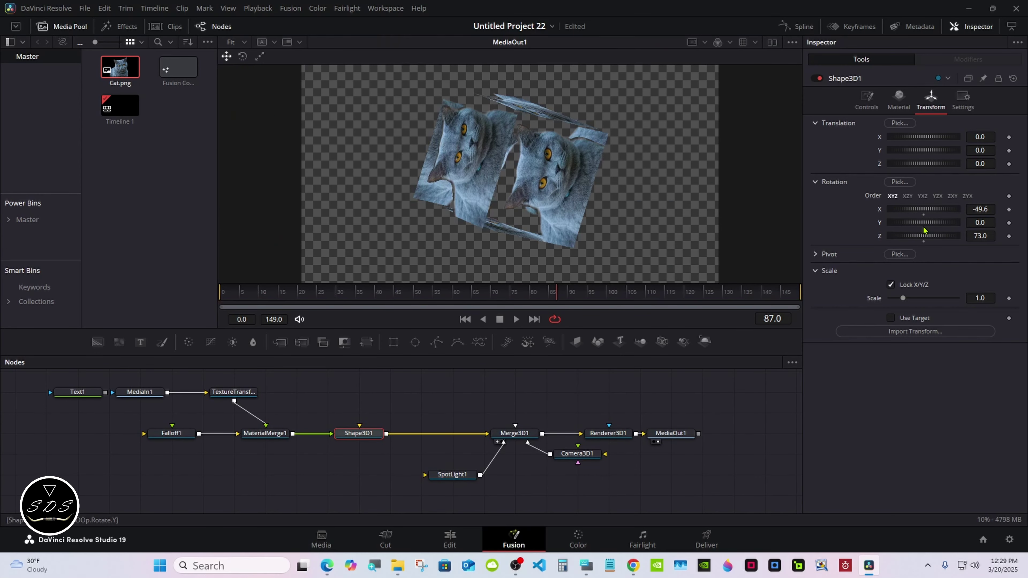
left_click(923, 242)
left_click(569, 405)
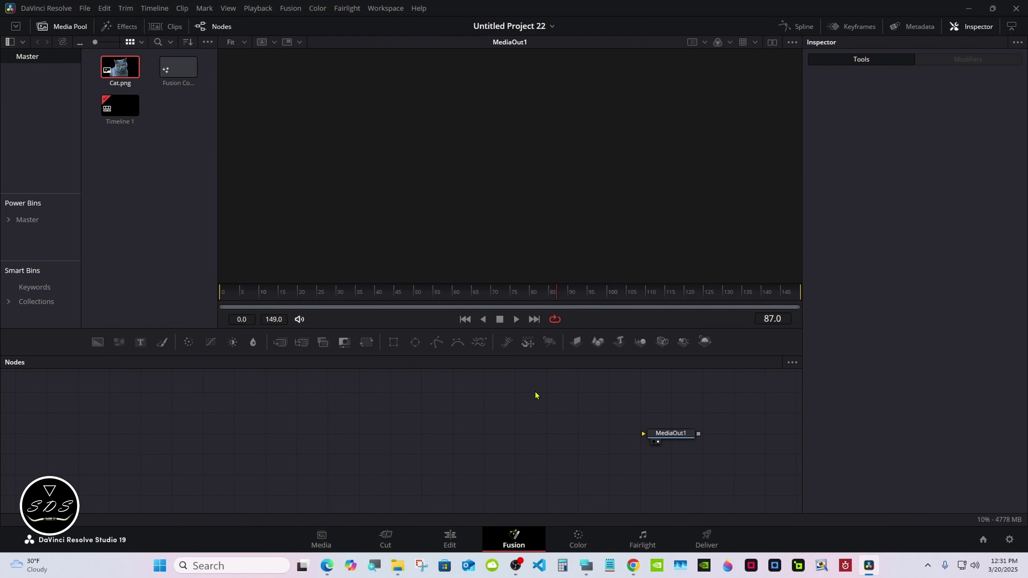
- Enlarge the node area, add a Shape 3D node, and connect it through a Renderer 3D node to MediaOut1
left_click_drag(530, 363, 532, 339)
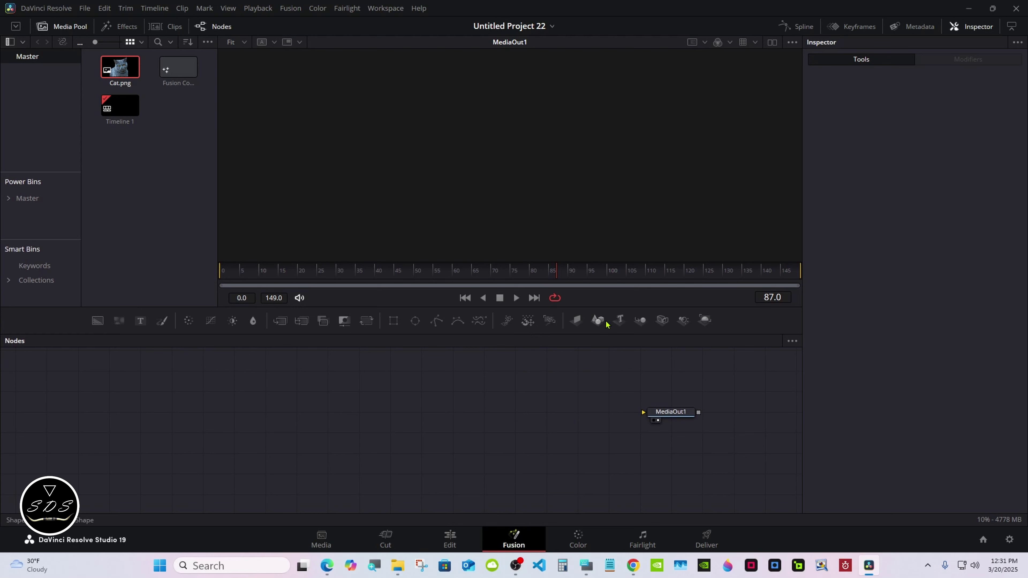
left_click_drag(597, 320, 344, 414)
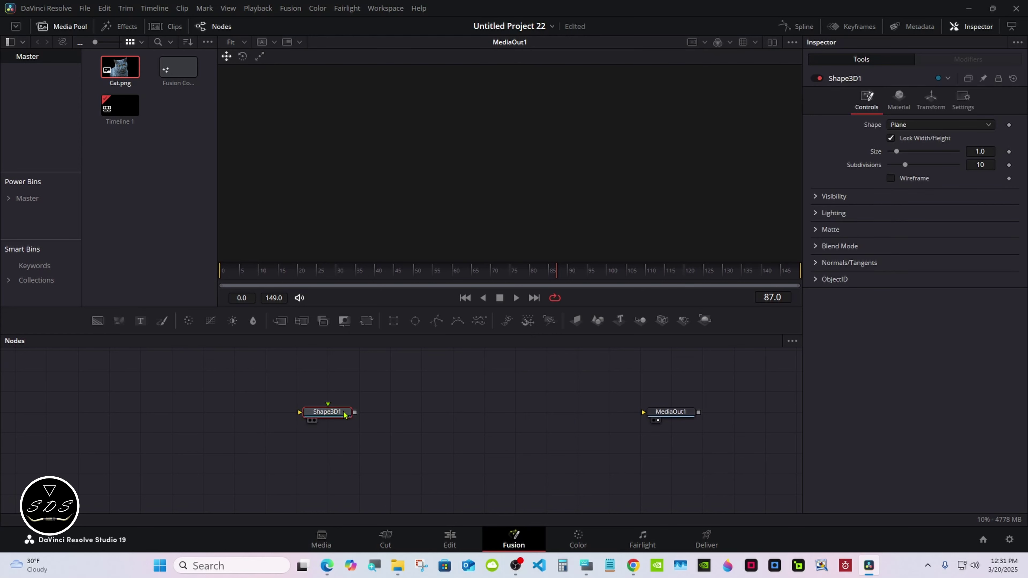
left_click(705, 320)
left_click_drag(409, 414, 646, 412)
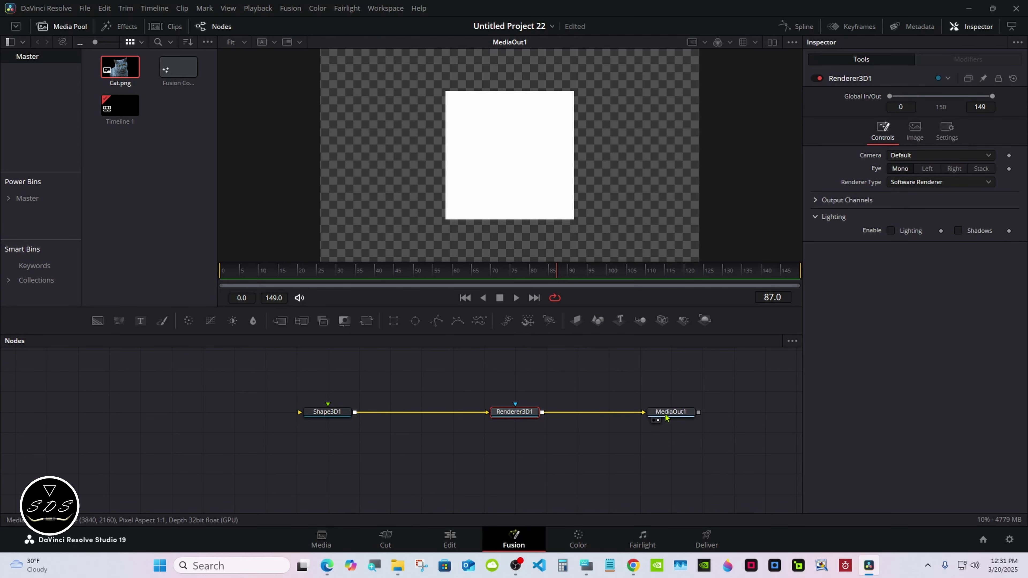
- Change Shape3D1 to a Sphere with base and height subdivisions of 100
left_click(327, 411)
left_click(896, 106)
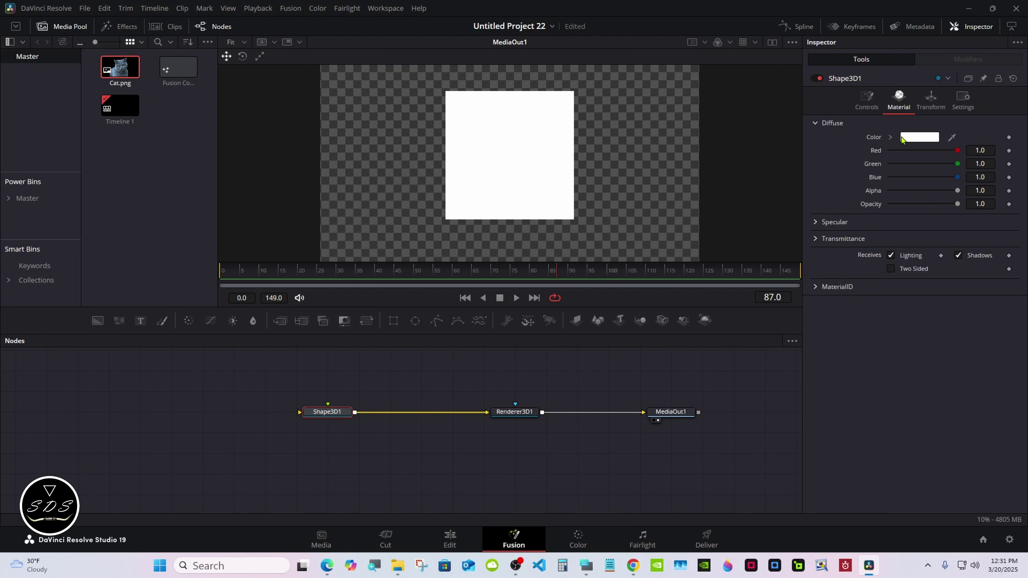
left_click(866, 101)
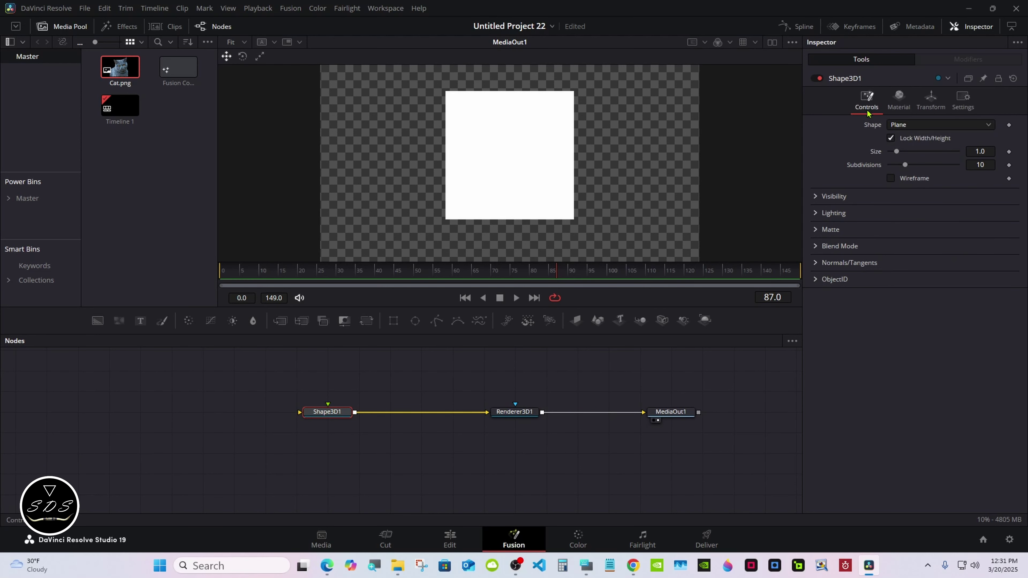
left_click(906, 125)
left_click(901, 162)
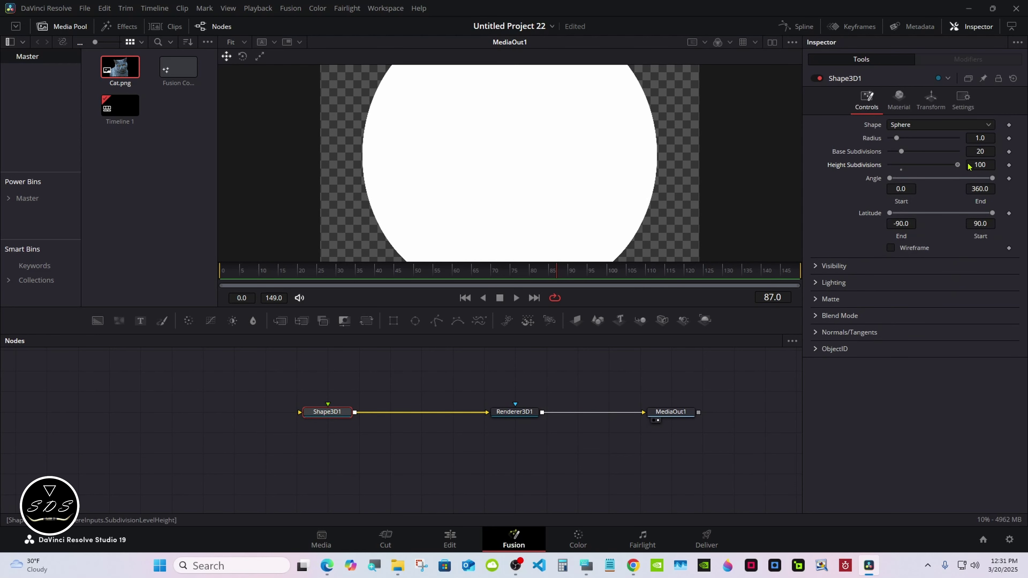
left_click_drag(982, 152, 984, 151)
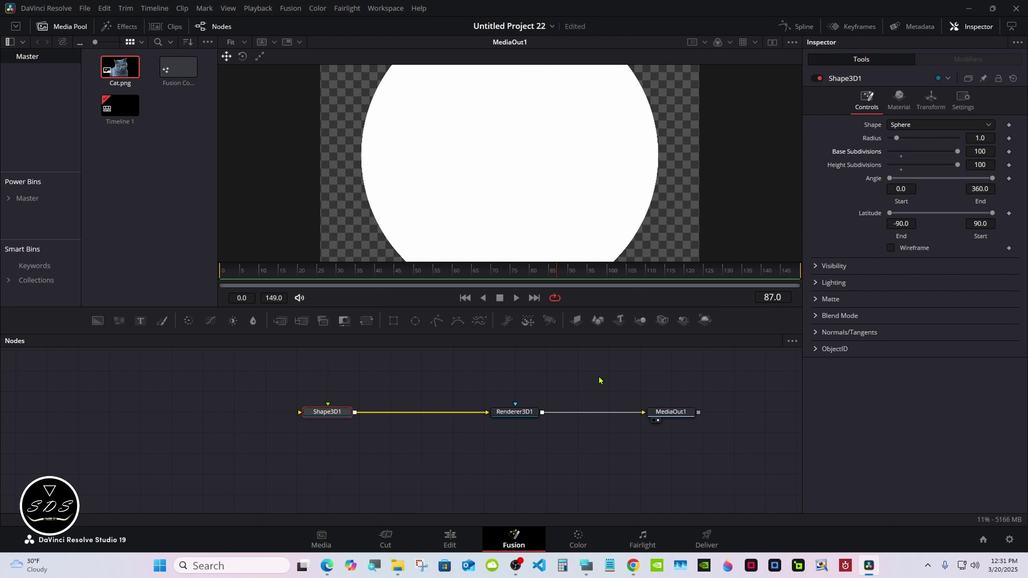
- Insert a Merge 3D node with a connected Camera 3D between the sphere and the renderer, and place the camera beneath the merge
left_click_drag(522, 412, 585, 412)
left_click(349, 411)
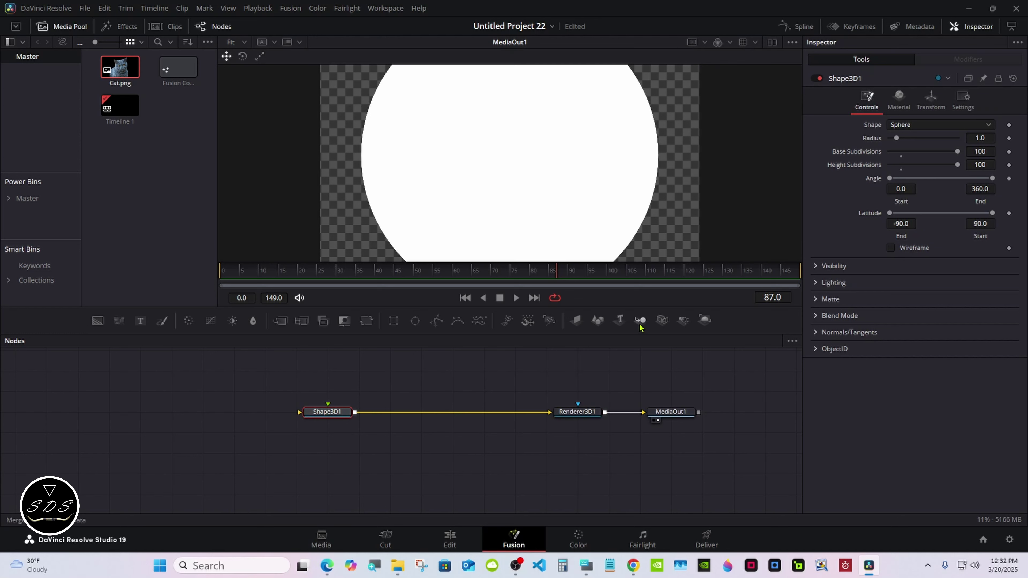
left_click(640, 320)
left_click(662, 320)
left_click_drag(391, 413, 515, 412)
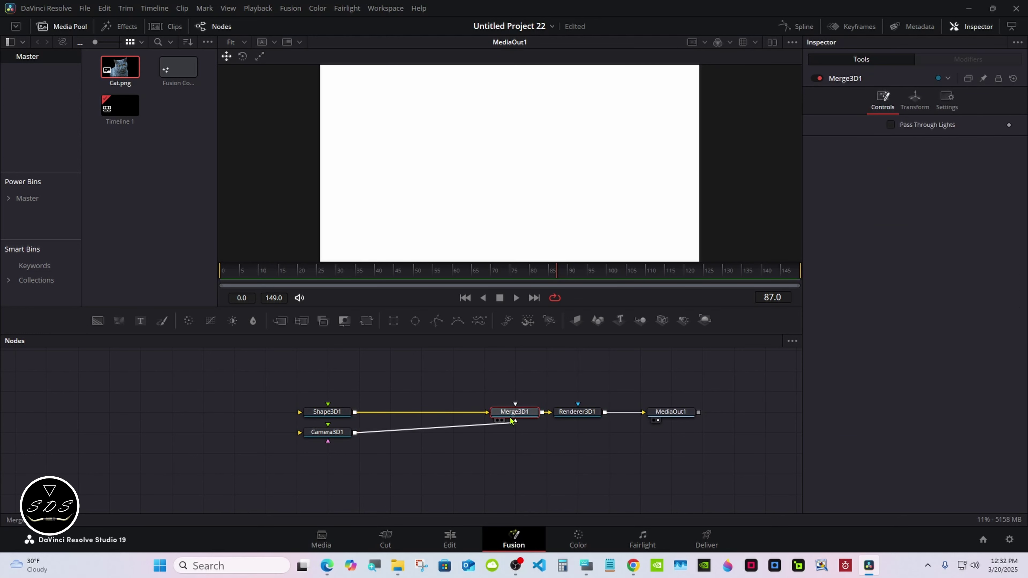
left_click_drag(320, 437, 476, 437)
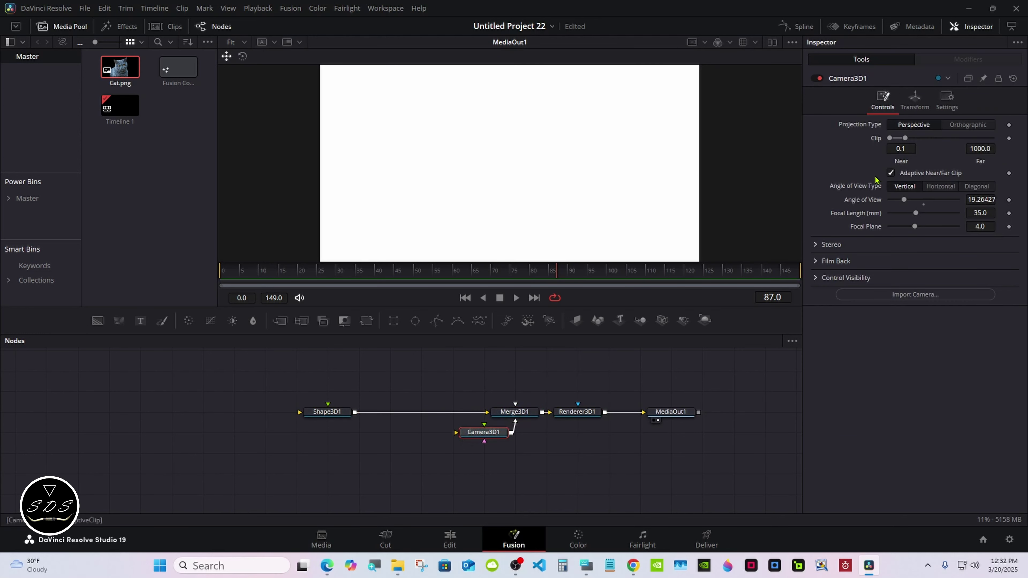
- Move the camera back from the sphere by setting its Z translation to 8.24
left_click(914, 100)
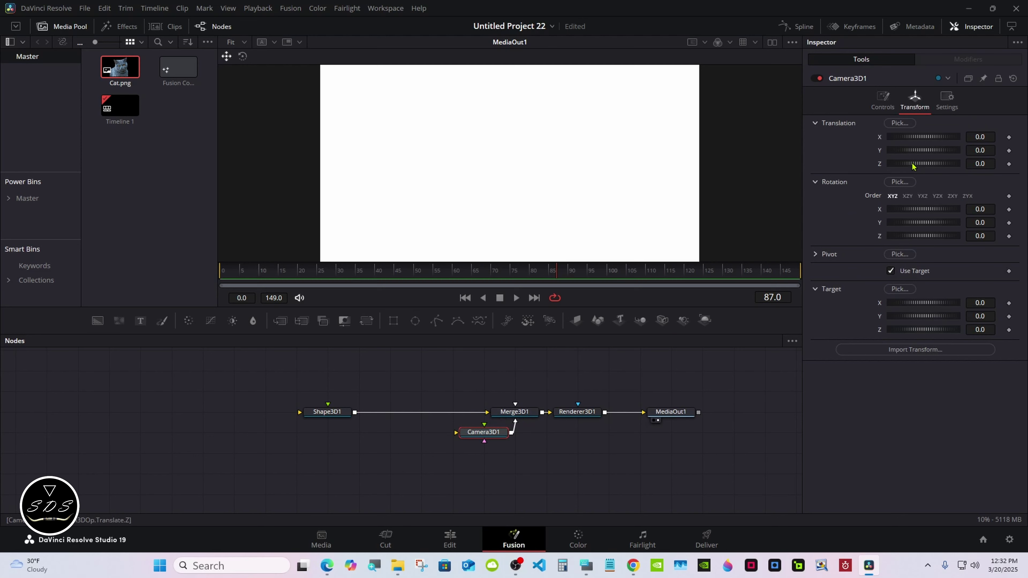
left_click_drag(913, 163, 974, 163)
left_click(980, 163)
type("8.4")
key("Return")
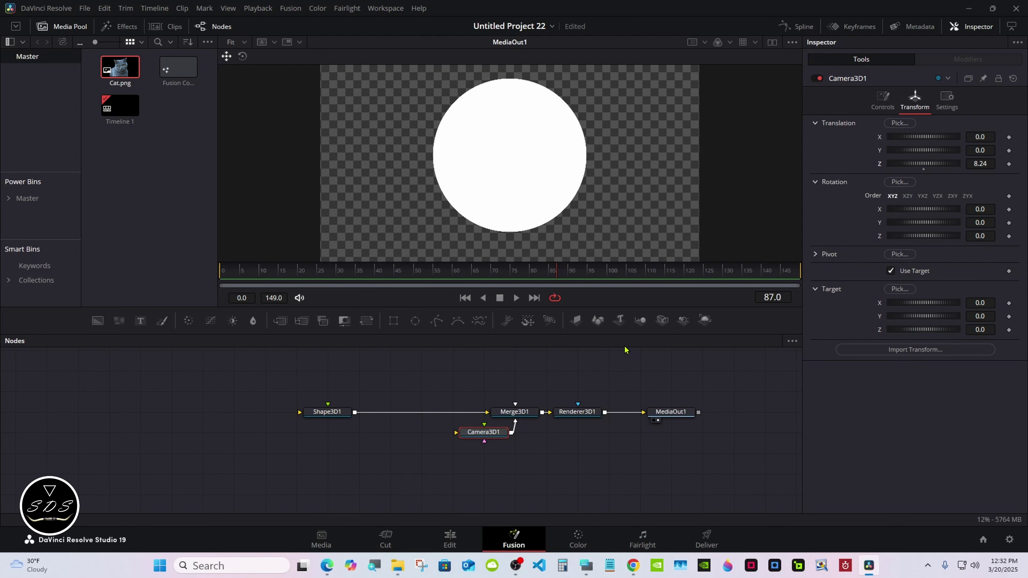
- Bring up the on-screen keyboard, add a Falloff node and connect it to Shape3D1's material input, leaving space between the two nodes
left_click(587, 565)
left_click_drag(677, 438, 713, 414)
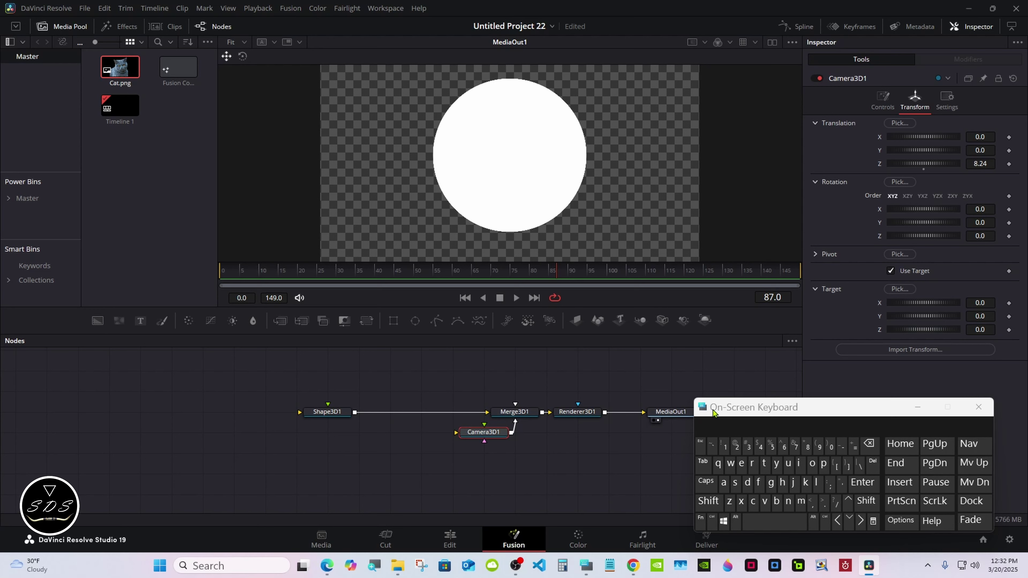
left_click_drag(713, 411, 736, 410)
left_click(240, 419)
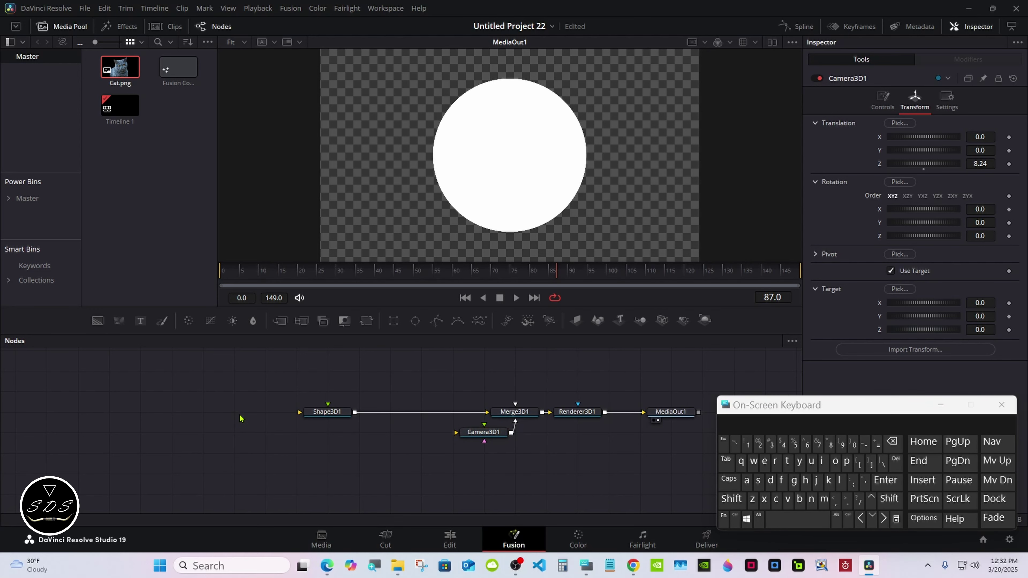
left_click(731, 499)
left_click(797, 519)
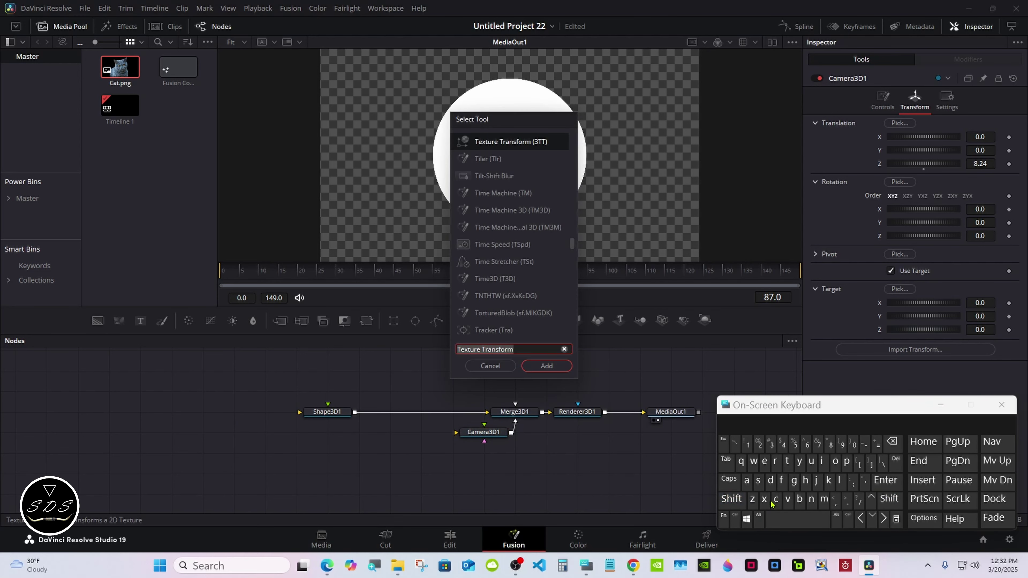
left_click(781, 480)
type("all")
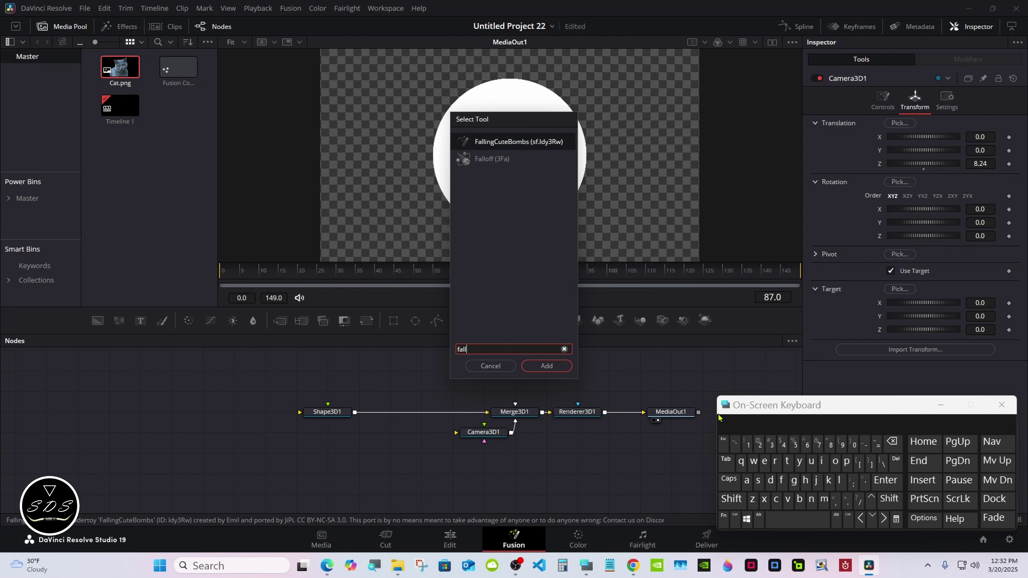
type("off")
key("Return")
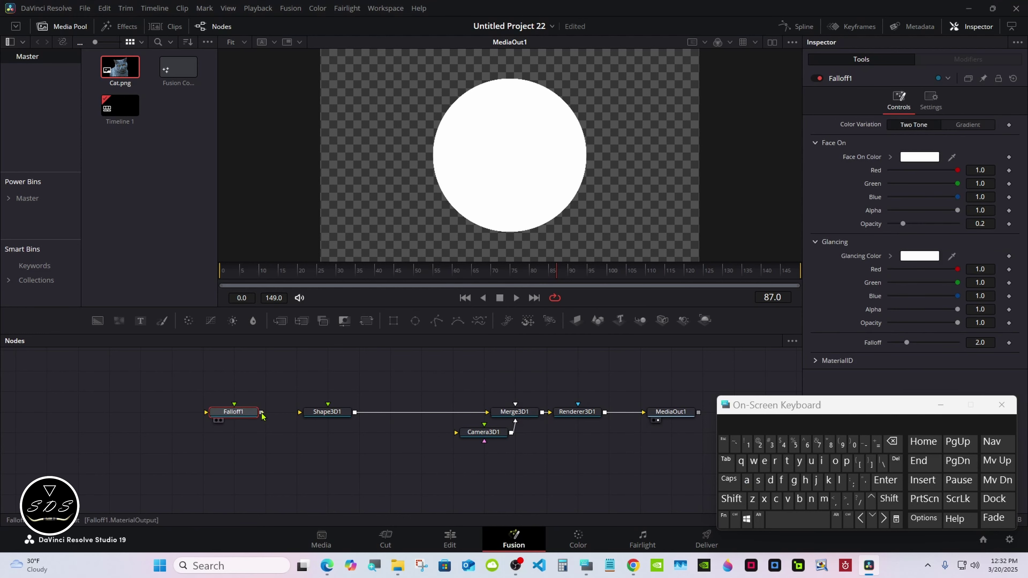
left_click_drag(219, 413, 150, 416)
- Insert a Material Merge node between Falloff1 and Shape3D1
left_click(730, 499)
left_click(781, 521)
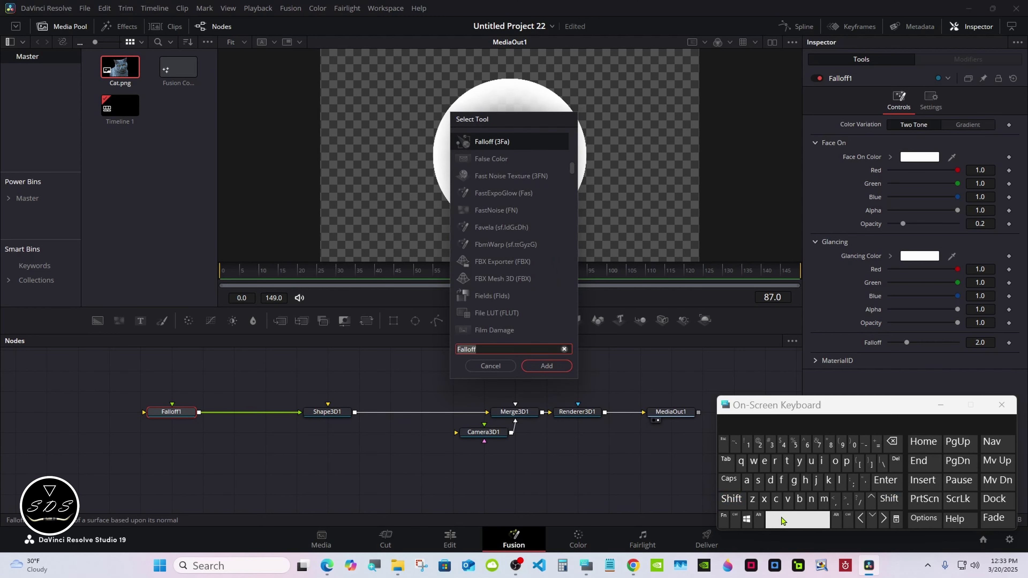
left_click(824, 499)
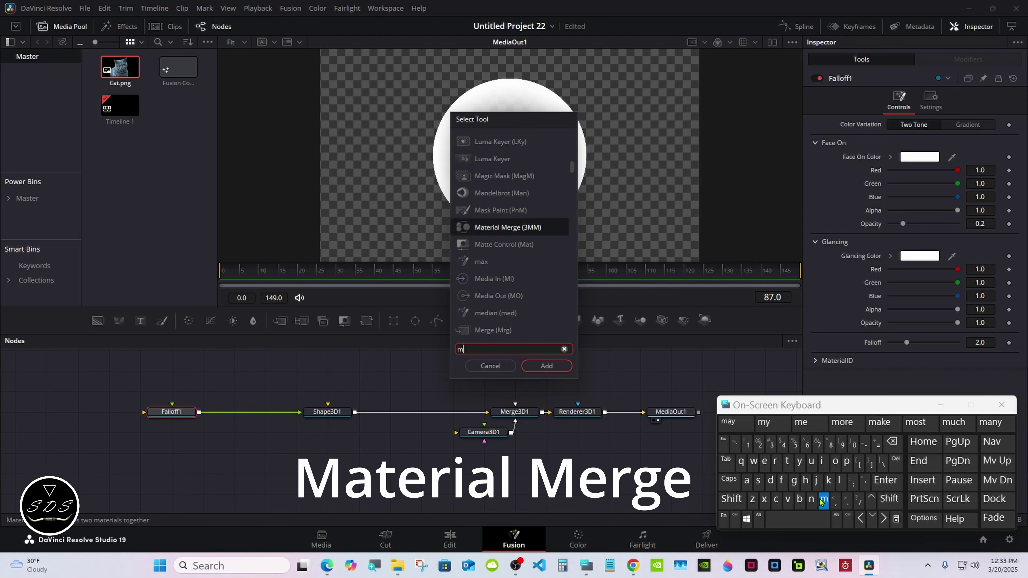
left_click(747, 481)
left_click(788, 465)
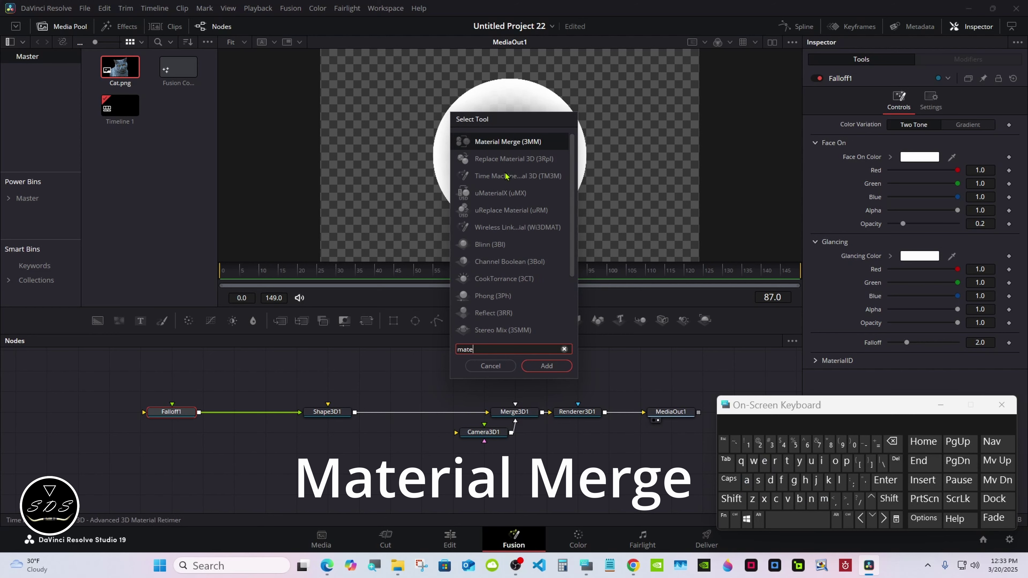
left_click(508, 141)
left_click(546, 365)
left_click_drag(234, 411, 265, 412)
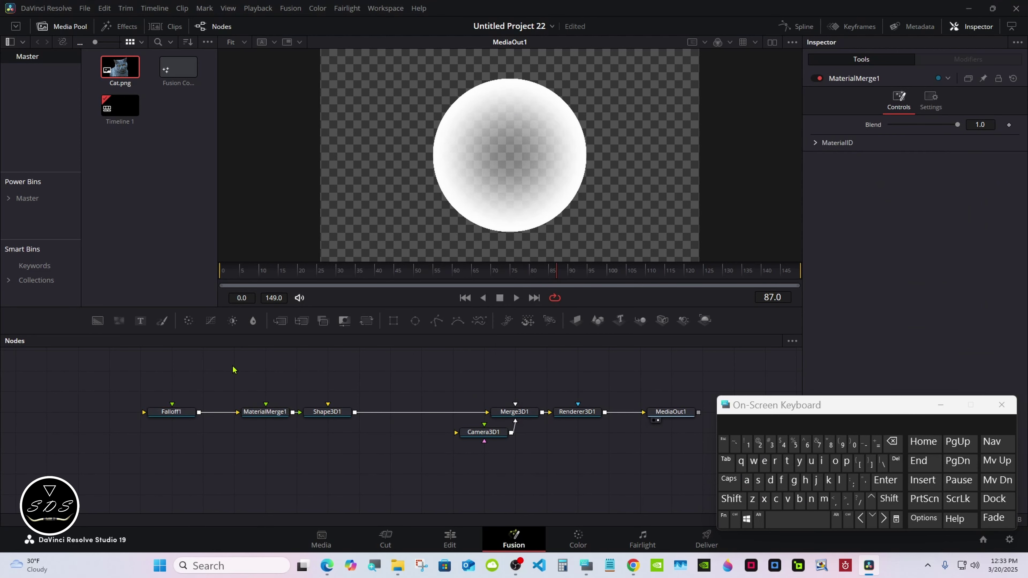
- Add a Texture Transform node above Falloff1 and connect it to the foreground input of MaterialMerge1
left_click(731, 499)
left_click(770, 520)
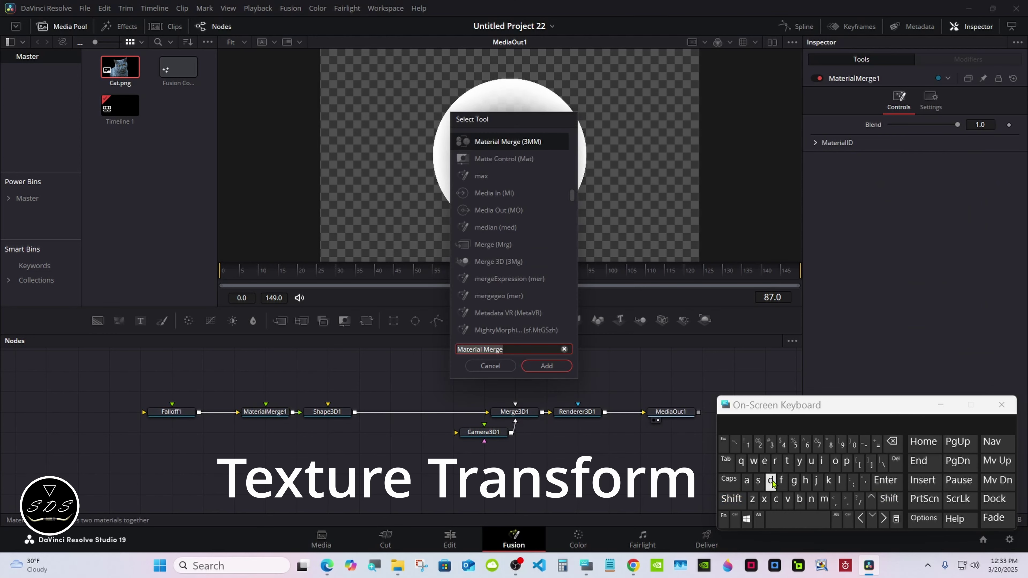
left_click(787, 462)
left_click(764, 461)
left_click(764, 499)
left_click(789, 465)
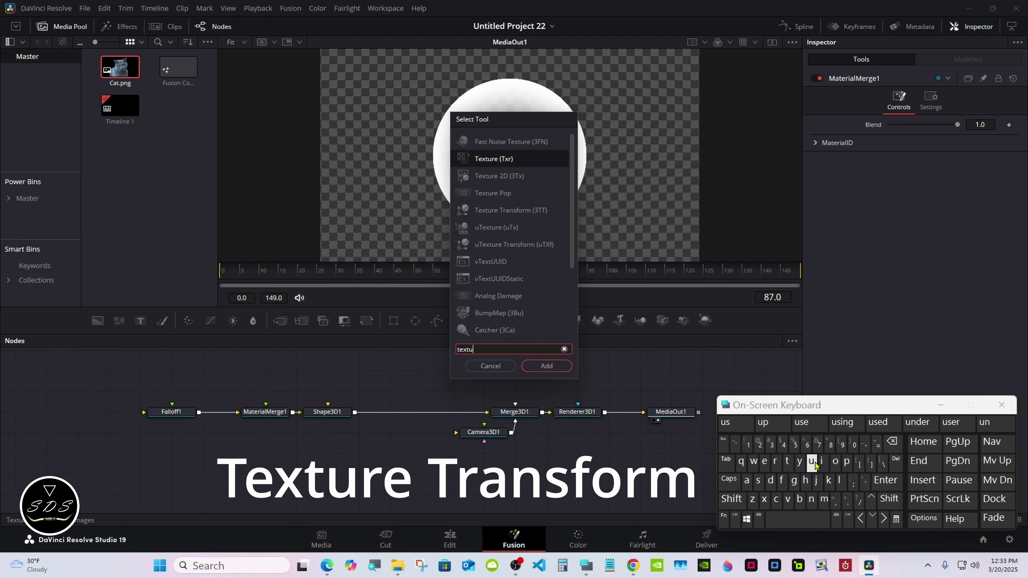
left_click(811, 462)
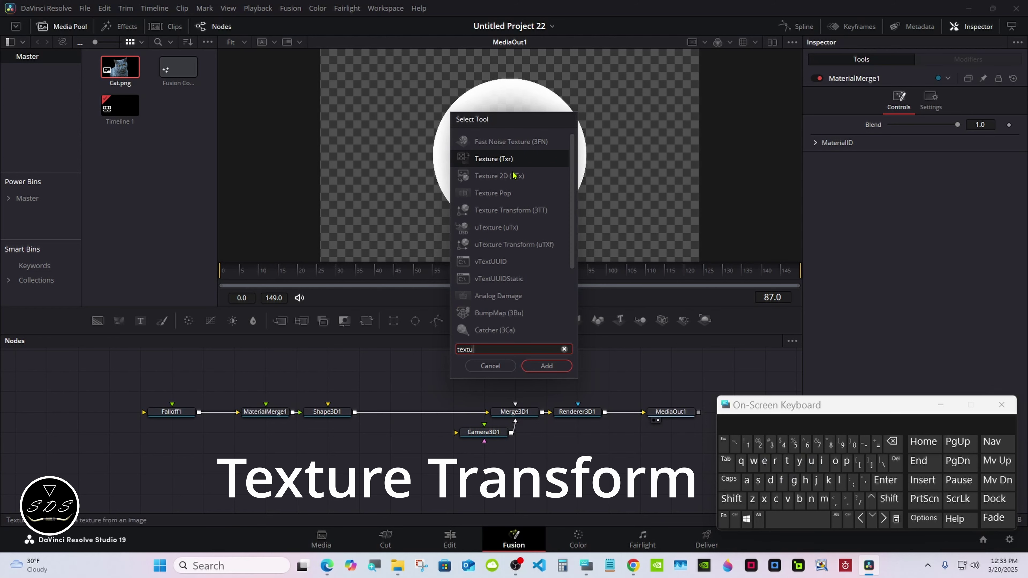
left_click(509, 213)
left_click(531, 369)
left_click_drag(234, 380, 203, 370)
- Feed a Text+ node into the Texture Transform node and enter RESOLVE as its text
left_click_drag(140, 320, 159, 375)
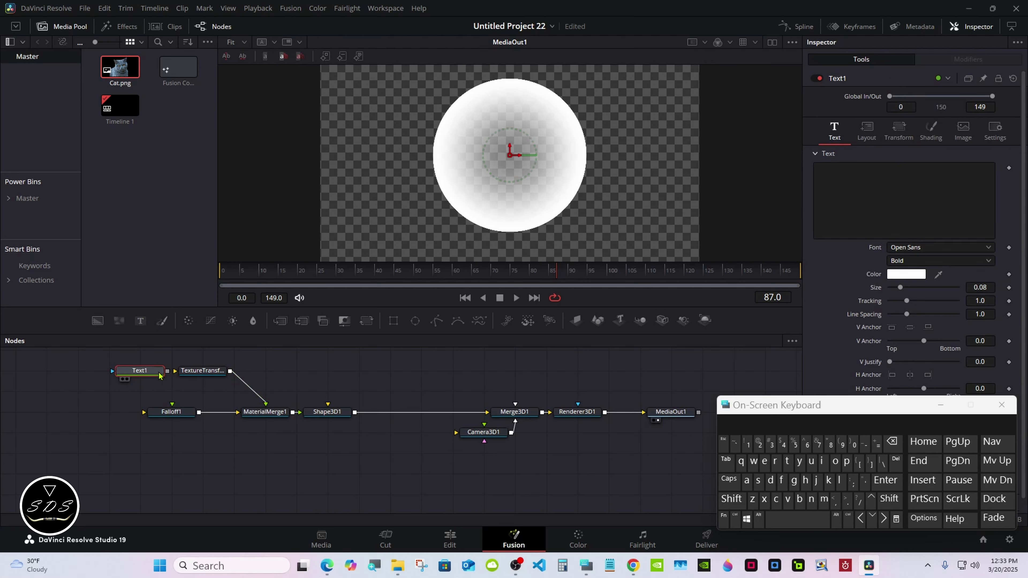
left_click(729, 481)
left_click(776, 460)
left_click(764, 461)
left_click(758, 480)
left_click(835, 461)
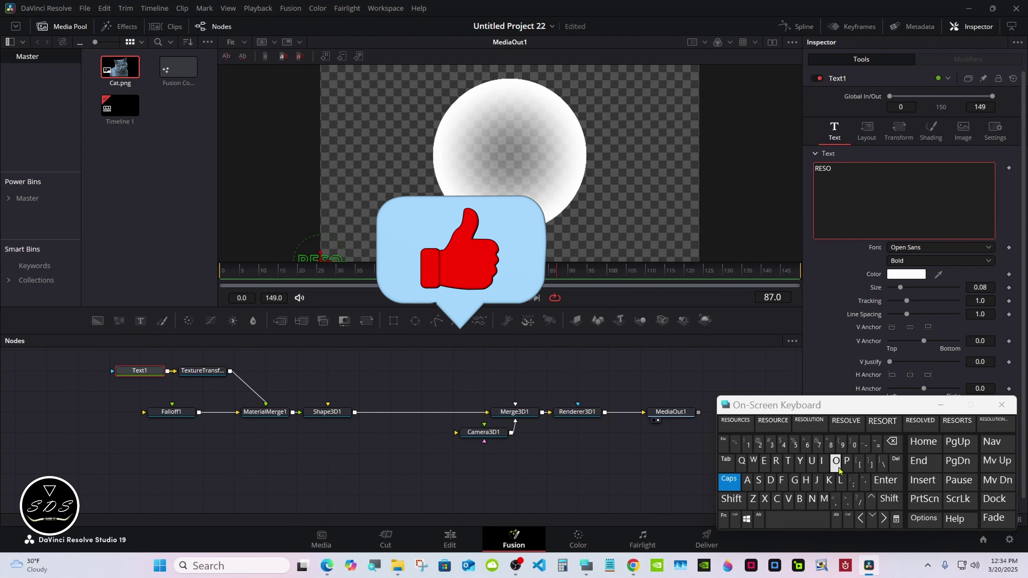
left_click(846, 421)
- Color the RESOLVE text red and set its size to about 0.169
left_click_drag(900, 287, 913, 288)
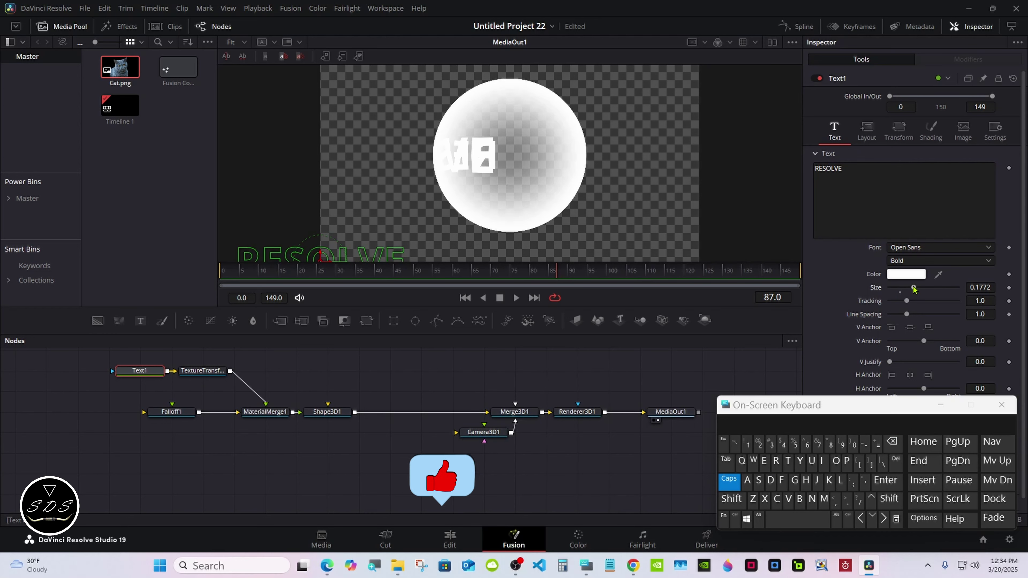
left_click(906, 274)
left_click(406, 270)
left_click(622, 389)
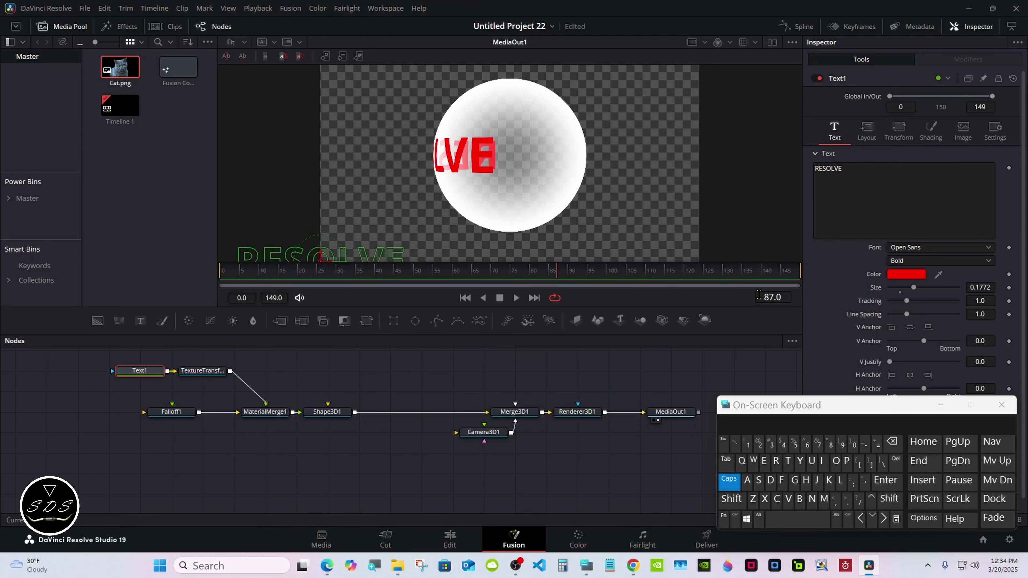
left_click_drag(913, 287, 912, 287)
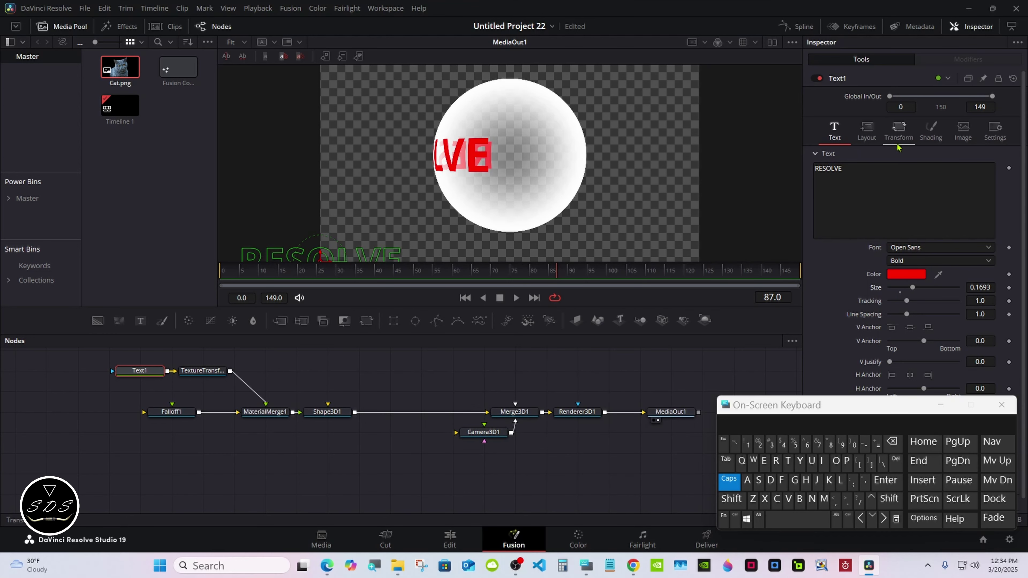
- Slide the text around the sphere with its layout Center X, reset the center, and set Center X to 0.571
left_click(870, 140)
left_click_drag(902, 181, 905, 182)
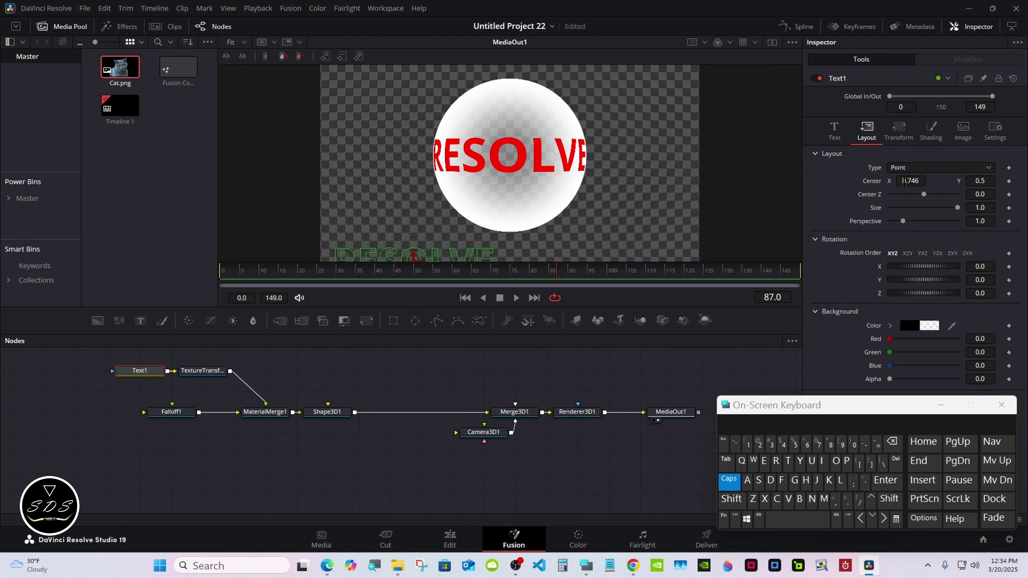
mouse_move(904, 181)
left_mouse_down()
mouse_move(929, 180)
mouse_move(904, 181)
left_mouse_up()
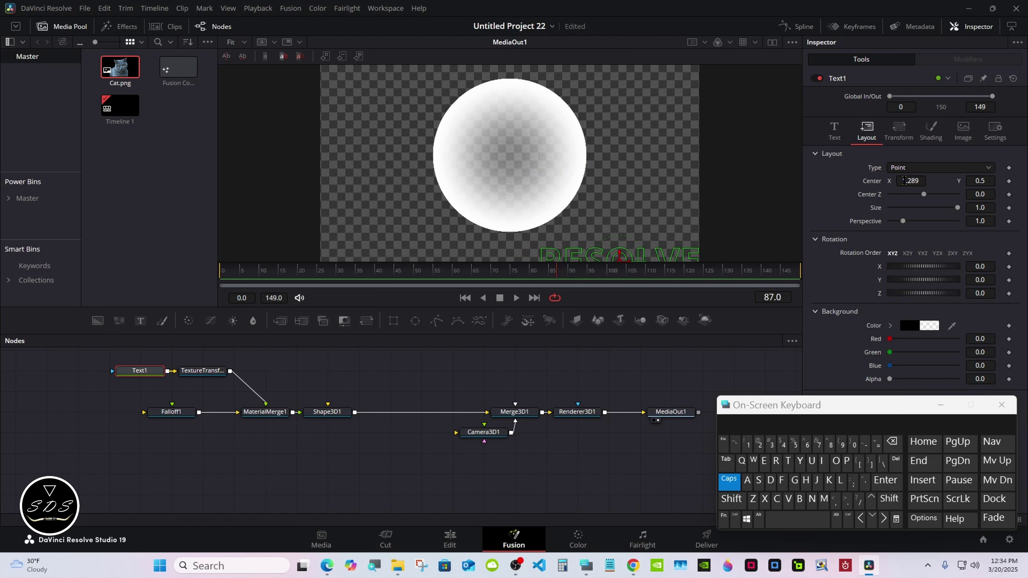
left_click_drag(916, 181, 838, 181)
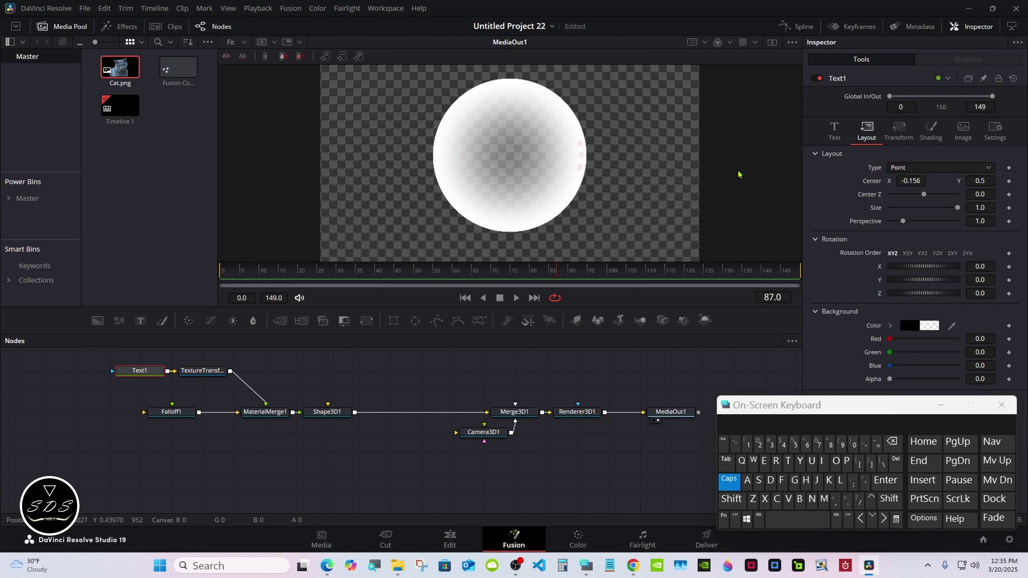
left_click_drag(910, 181, 842, 181)
double_click(866, 180)
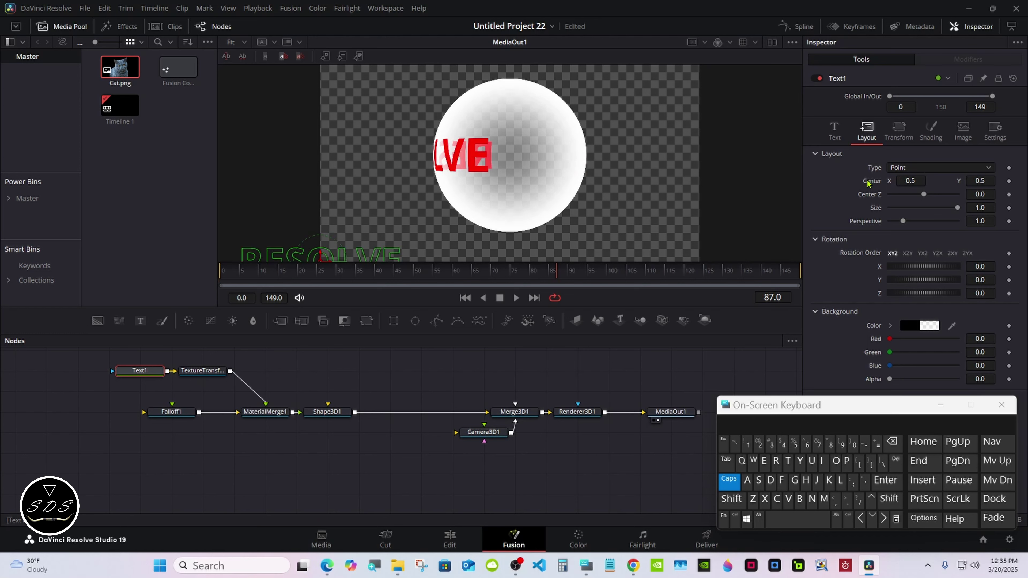
left_click_drag(911, 181, 927, 180)
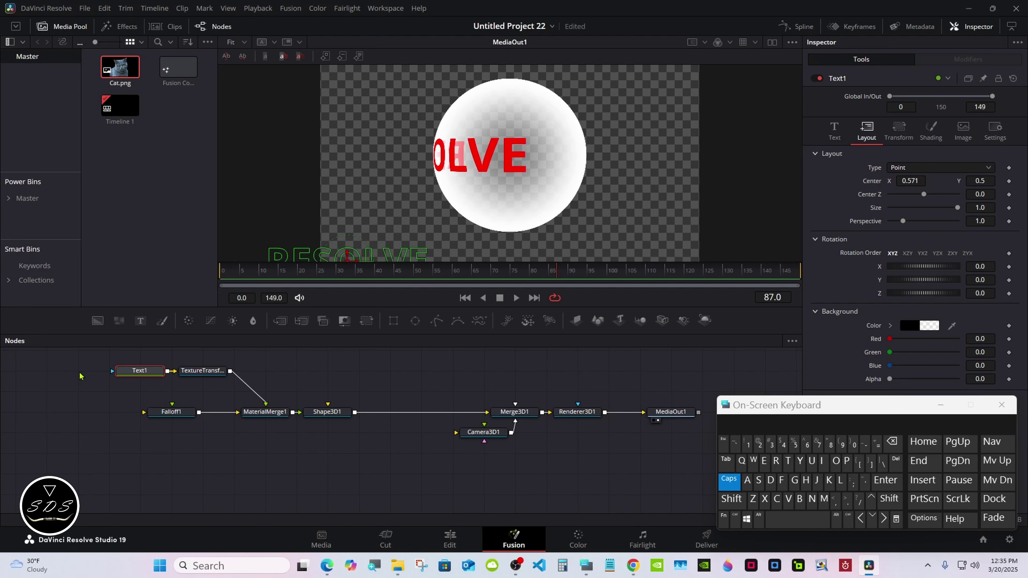
- Replace the text with Cat.png as the Texture Transform's input, and move Text1 aside below the new image node
left_click_drag(140, 371, 46, 370)
left_click_drag(120, 67, 178, 371)
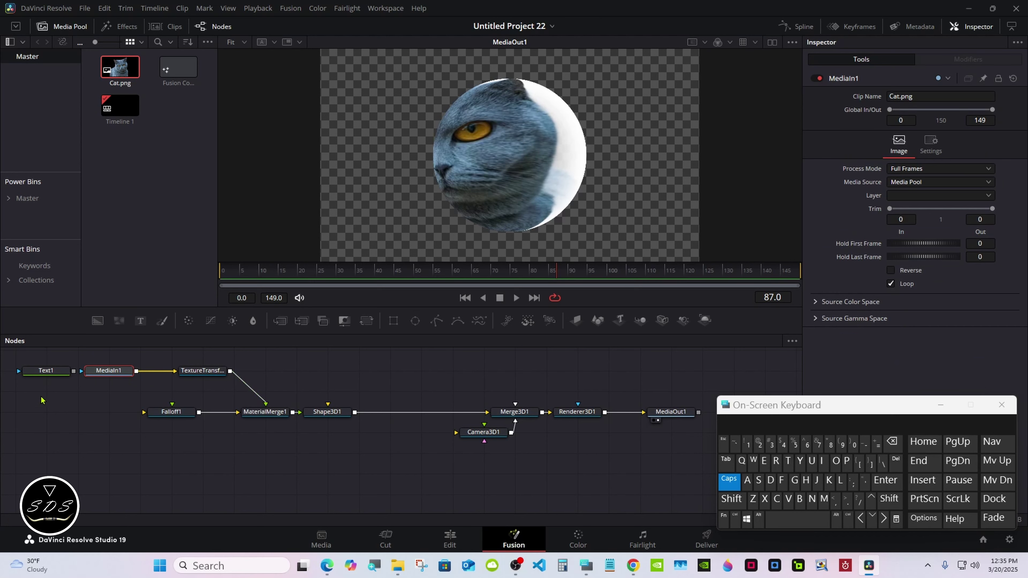
left_click_drag(42, 370, 41, 432)
left_click_drag(108, 370, 46, 371)
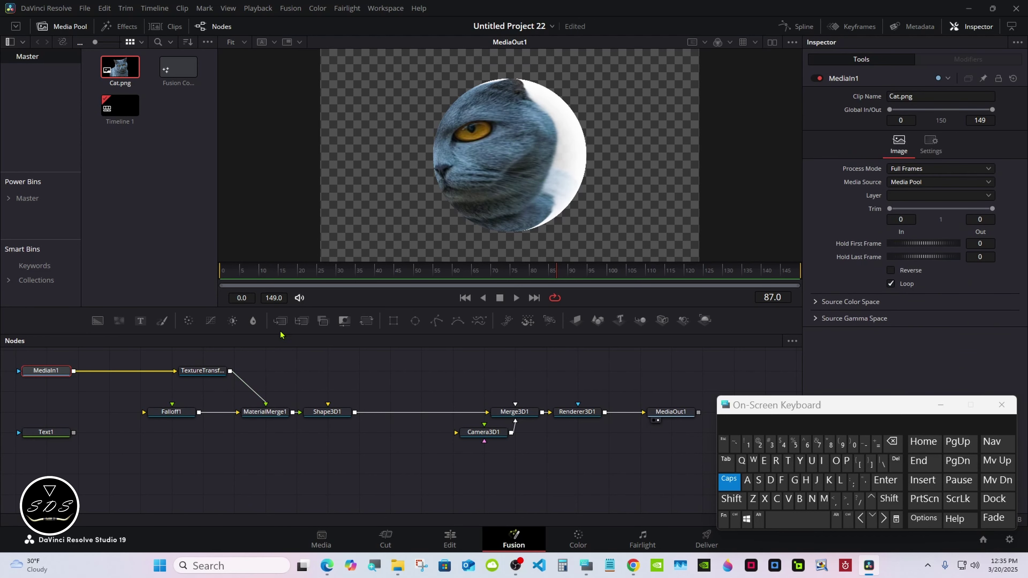
- Add a Transform node after the cat image with size 0.444, aspect 1.57 and Center X 0.721 to fit the face on the sphere
left_click(368, 321)
left_click_drag(924, 177, 912, 177)
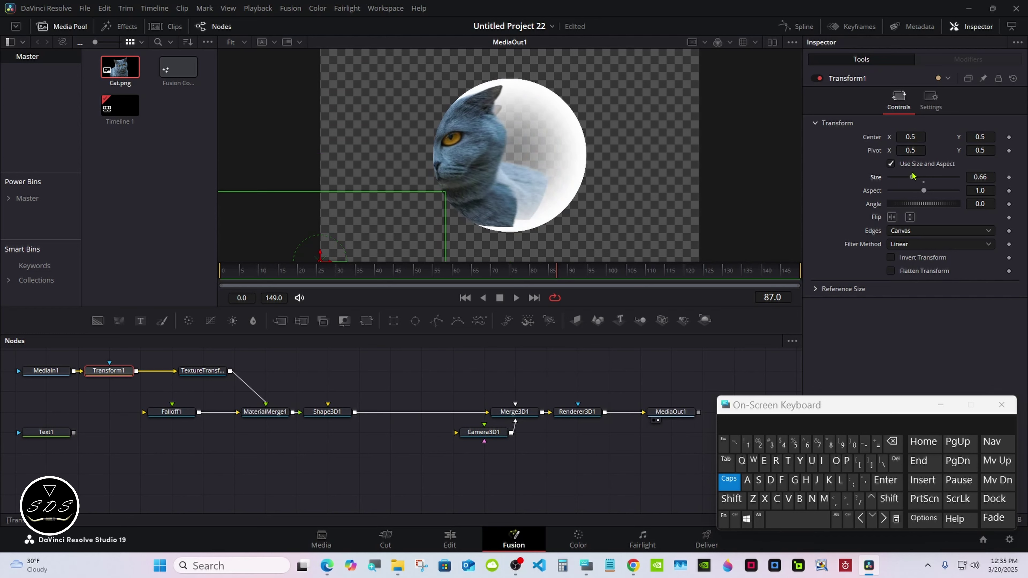
mouse_move(910, 136)
left_mouse_down()
mouse_move(986, 162)
mouse_move(969, 181)
mouse_move(925, 190)
mouse_move(919, 139)
left_mouse_up()
left_click(728, 480)
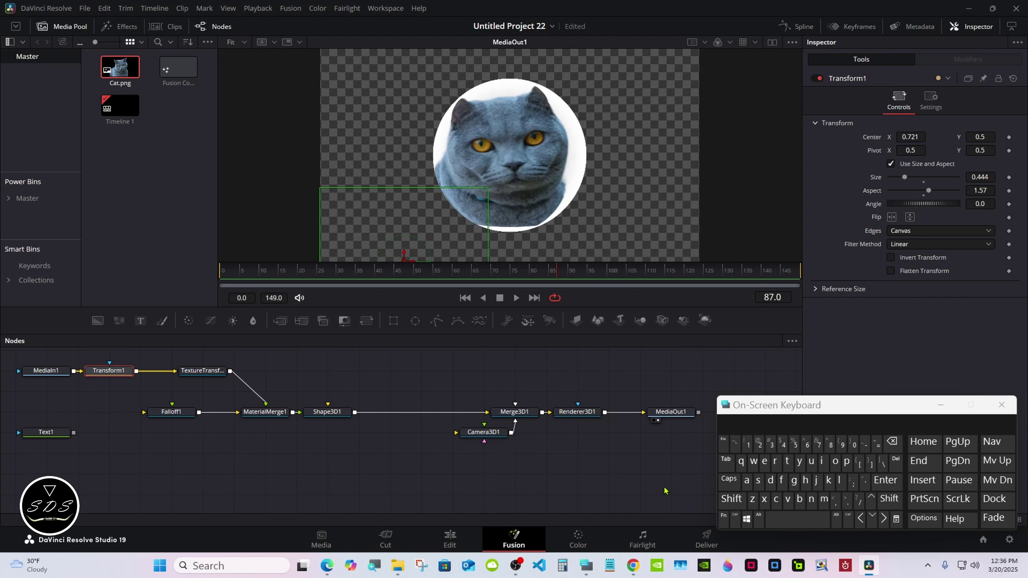
left_click(932, 405)
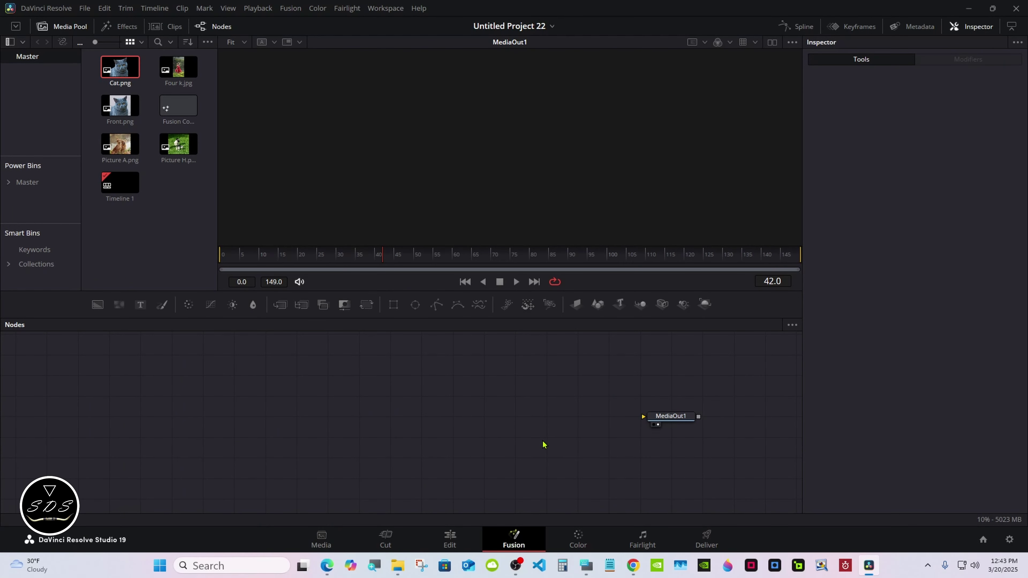
- Add a Cube 3D node to the empty composition and place it in line with MediaOut1
left_click(610, 481)
left_click_drag(731, 398, 747, 398)
left_click(725, 488)
left_click(791, 509)
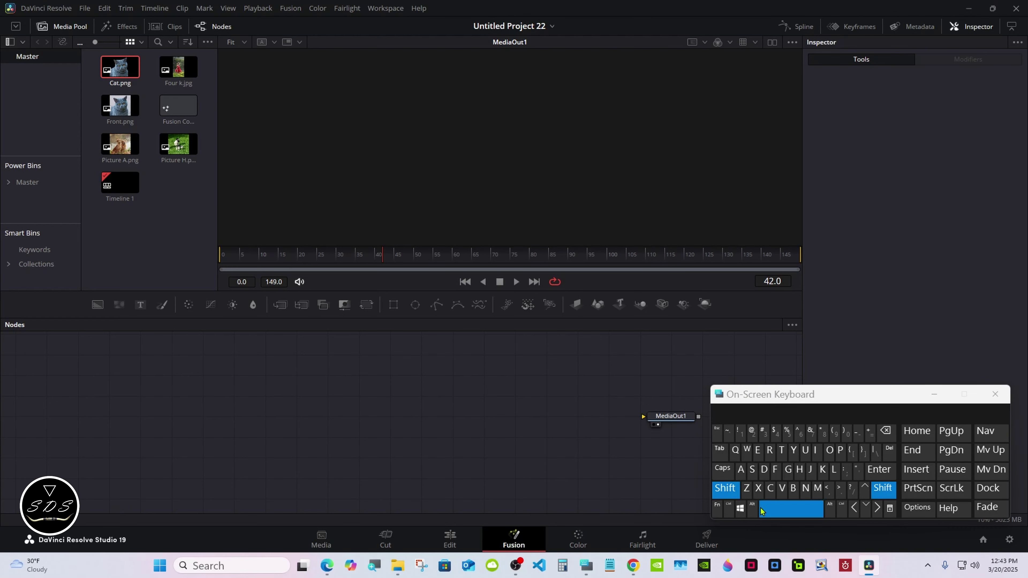
left_click(546, 366)
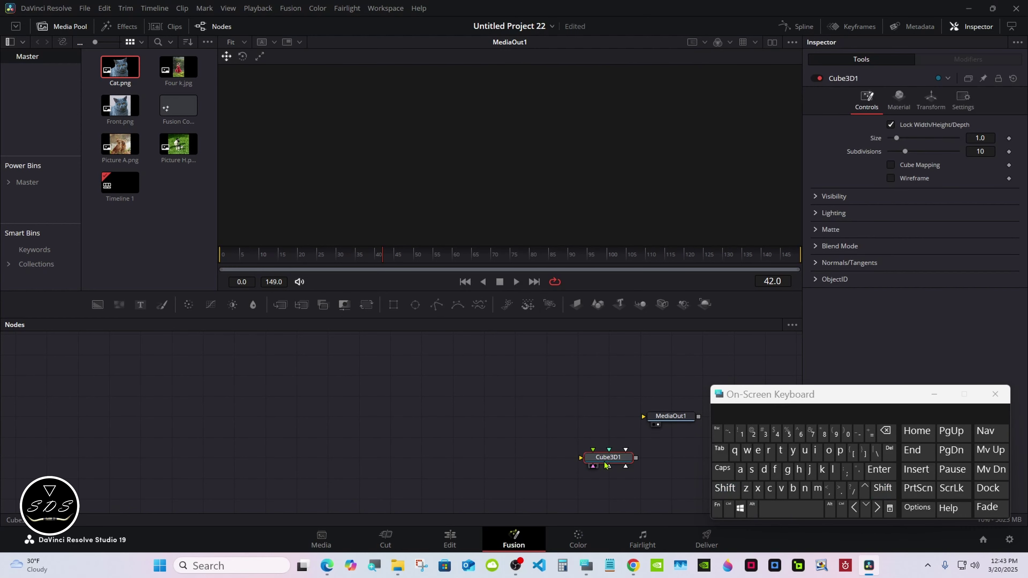
left_click_drag(721, 400, 816, 401)
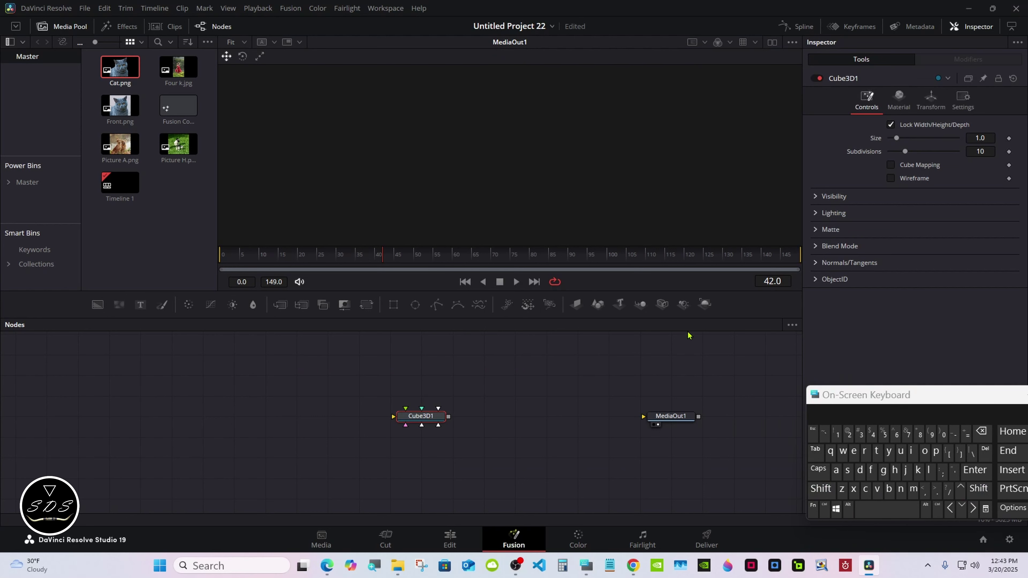
- Join the cube with a Camera 3D and a Spot Light in a Merge 3D, and connect it through a Renderer 3D to MediaOut1
left_click(641, 304)
left_click(662, 304)
left_click(683, 304)
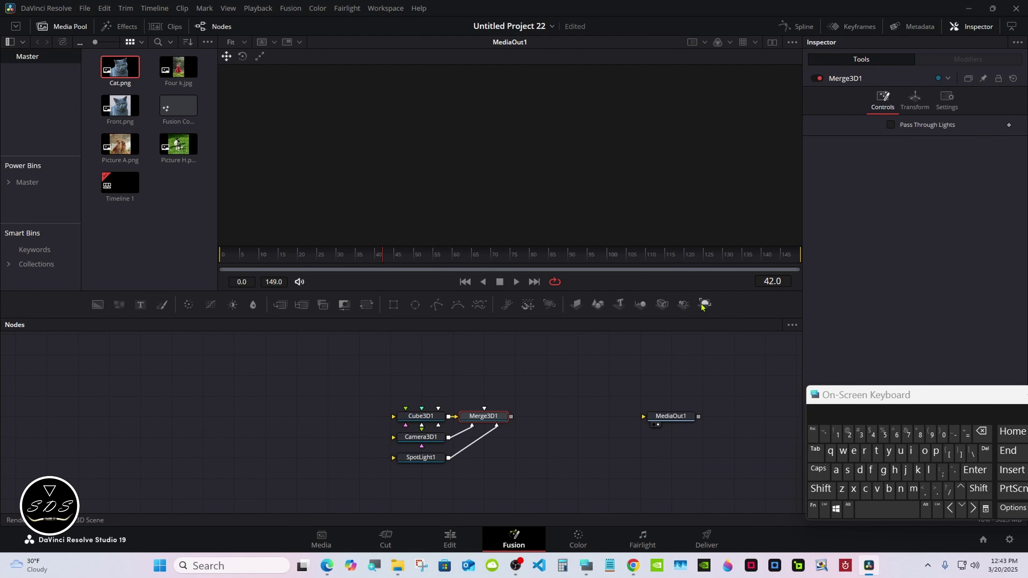
left_click(704, 304)
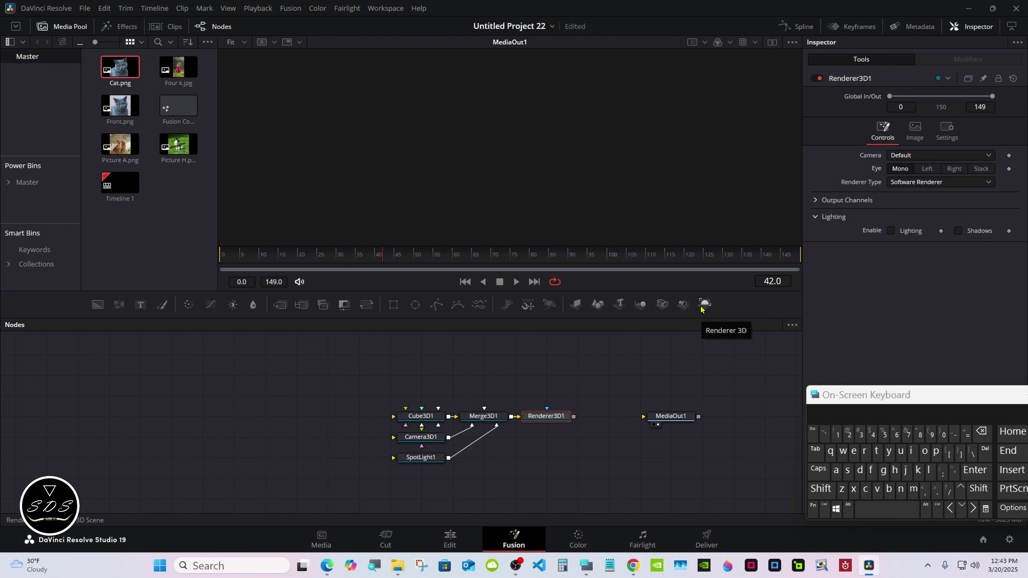
left_click_drag(573, 416, 643, 416)
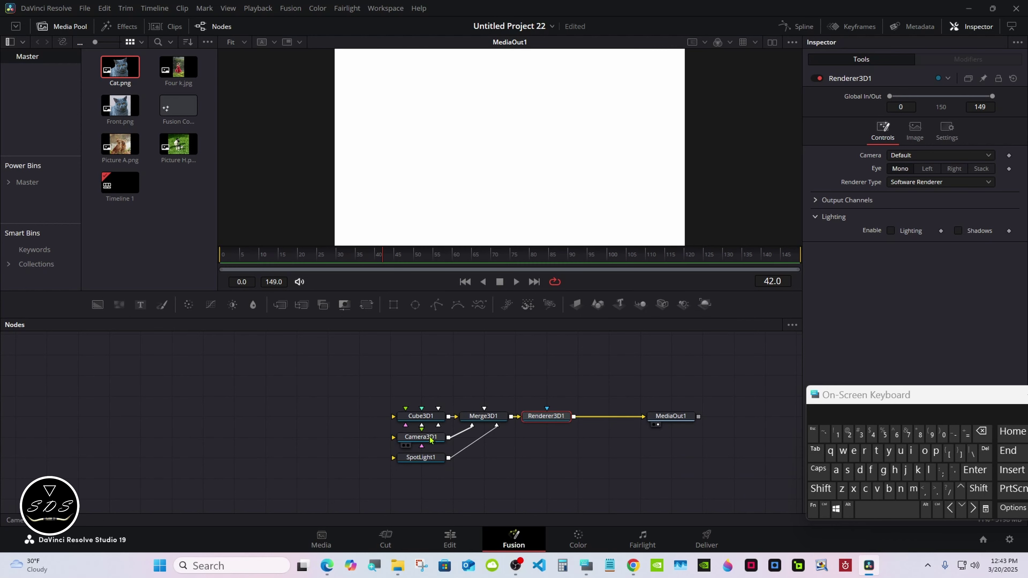
- Move Cube3D1 farther from Merge3D1, then enable Use Target on Camera3D1 and set its Z translation to 5.22
left_click(430, 441)
left_click_drag(421, 416, 265, 416)
left_click(421, 437)
left_click(915, 101)
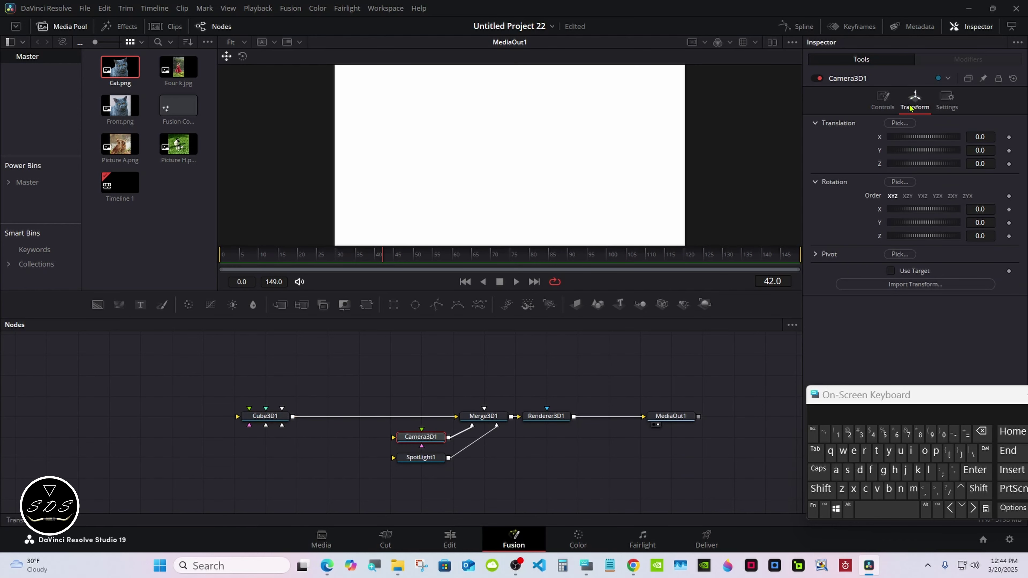
left_click(890, 270)
left_click_drag(915, 163, 938, 166)
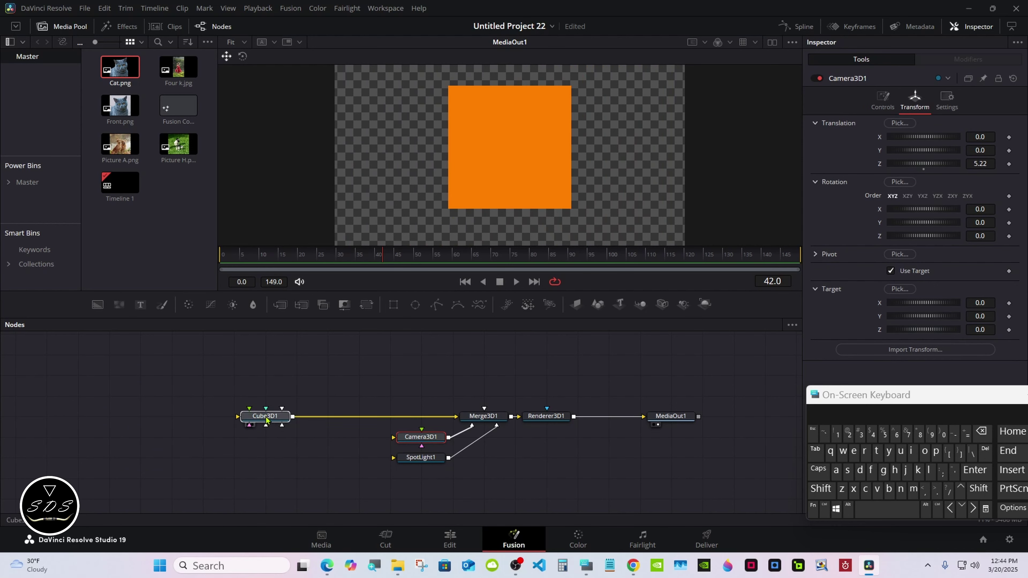
- Shift Cube3D1 slightly closer to the merge and set its Front face's diffuse color to near-white (red 1.0, green 0.9865, blue 0.973)
left_click_drag(266, 420, 286, 419)
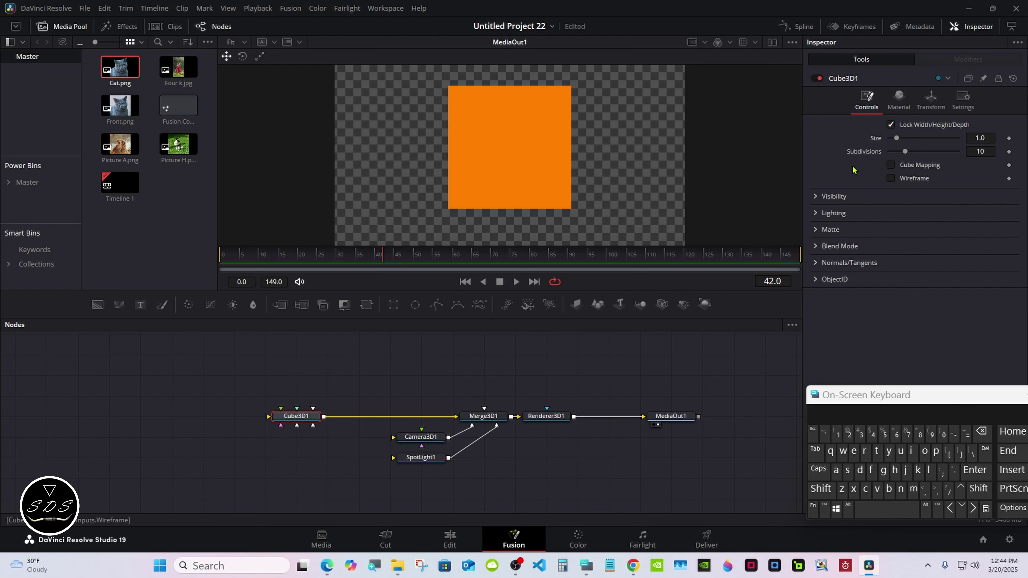
left_click(899, 106)
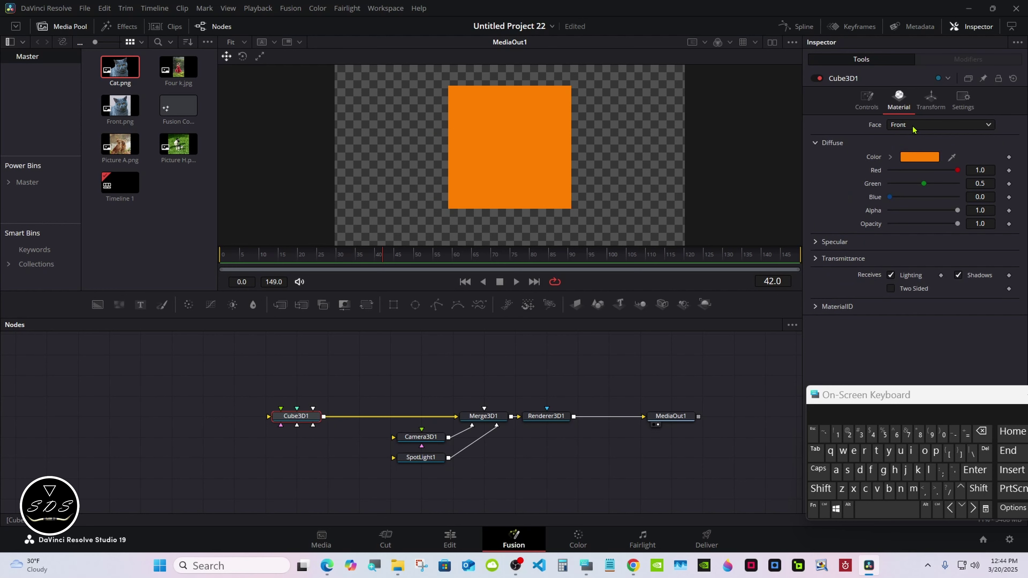
left_click(890, 157)
left_click(890, 168)
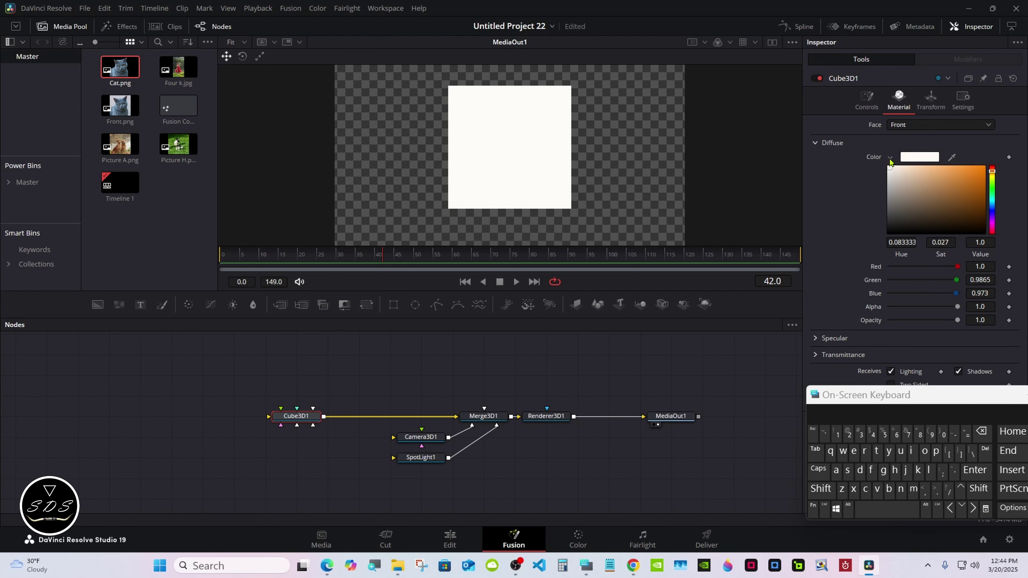
left_click(890, 160)
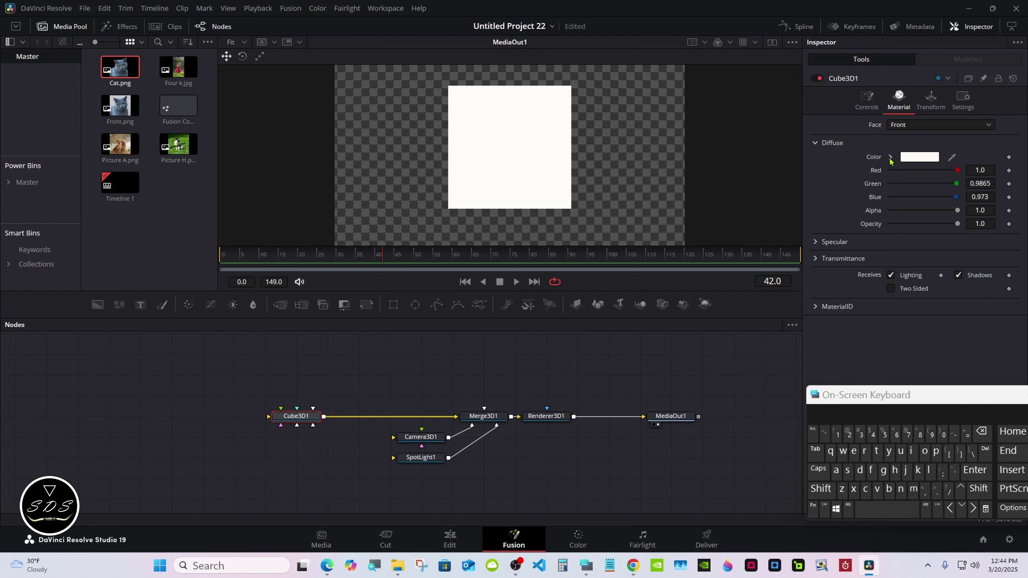
- Rotate the cube to Y 326 with Z at 0 and change its Right face's diffuse color to near-white
left_click(899, 126)
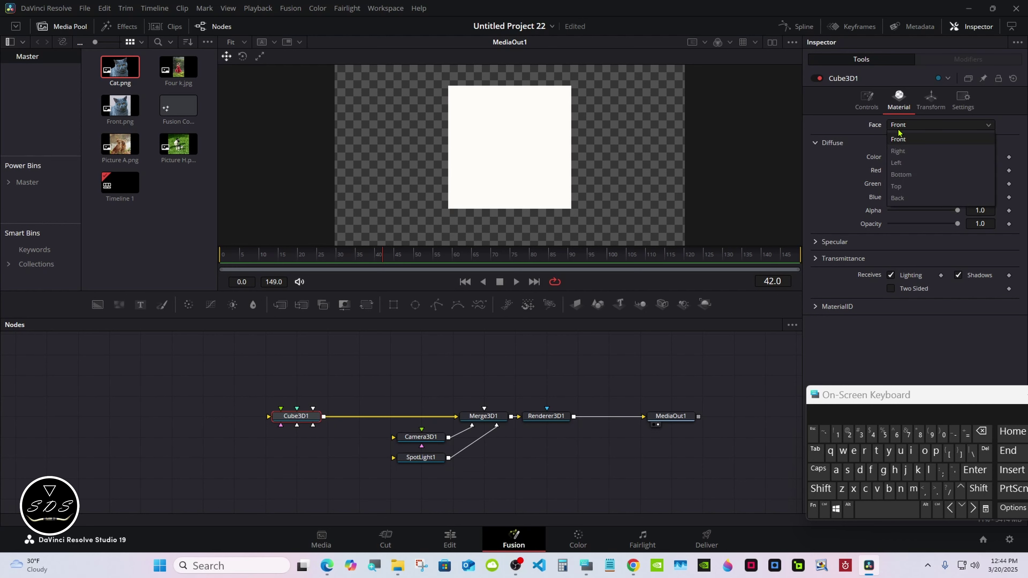
left_click(897, 152)
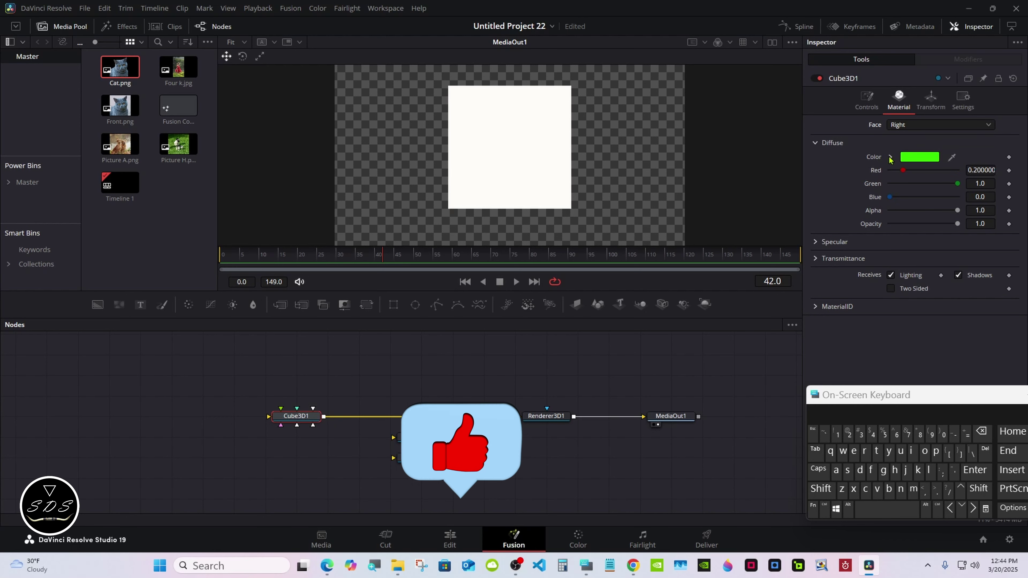
left_click(890, 157)
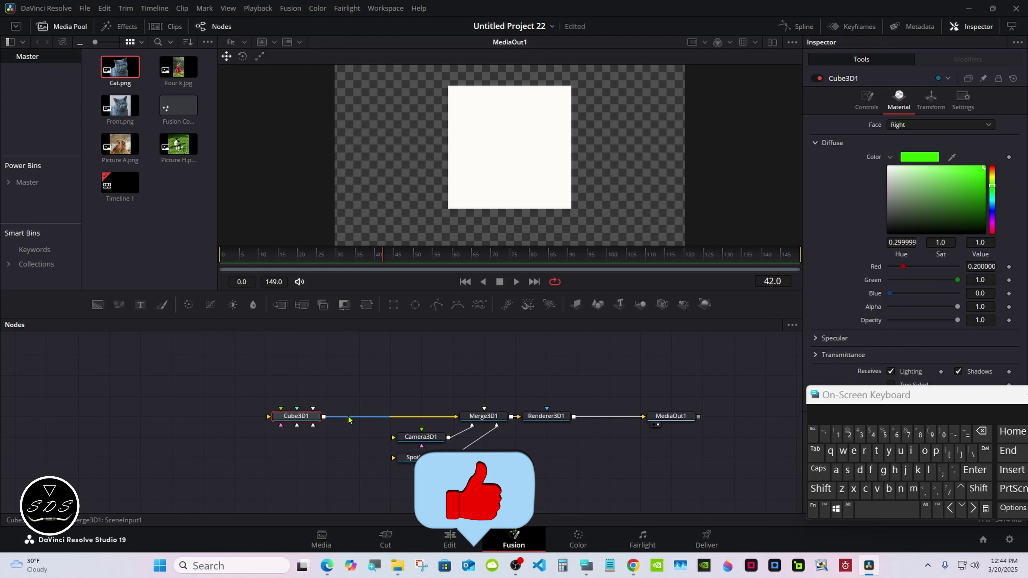
left_click(931, 99)
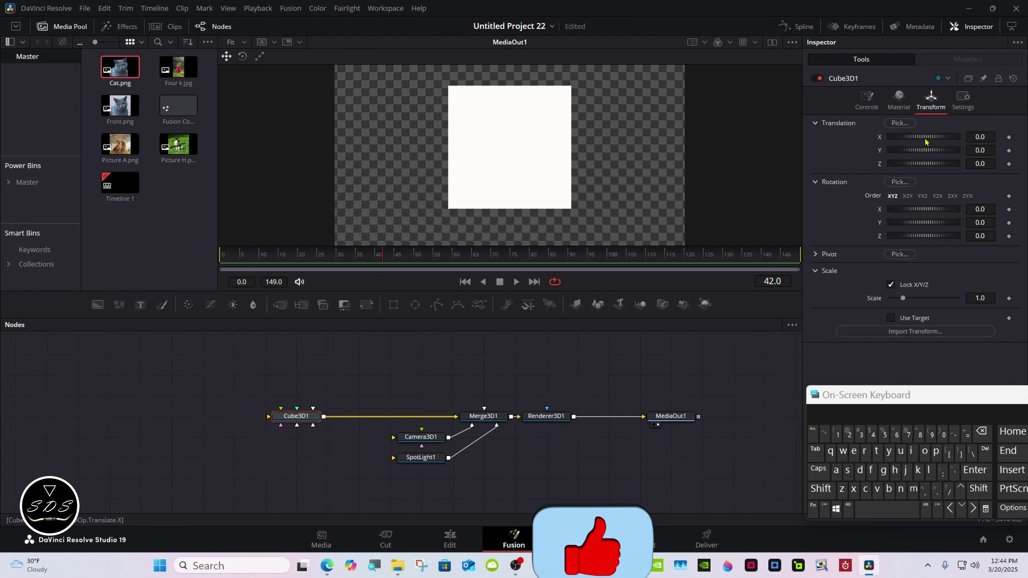
left_click_drag(923, 224, 955, 222)
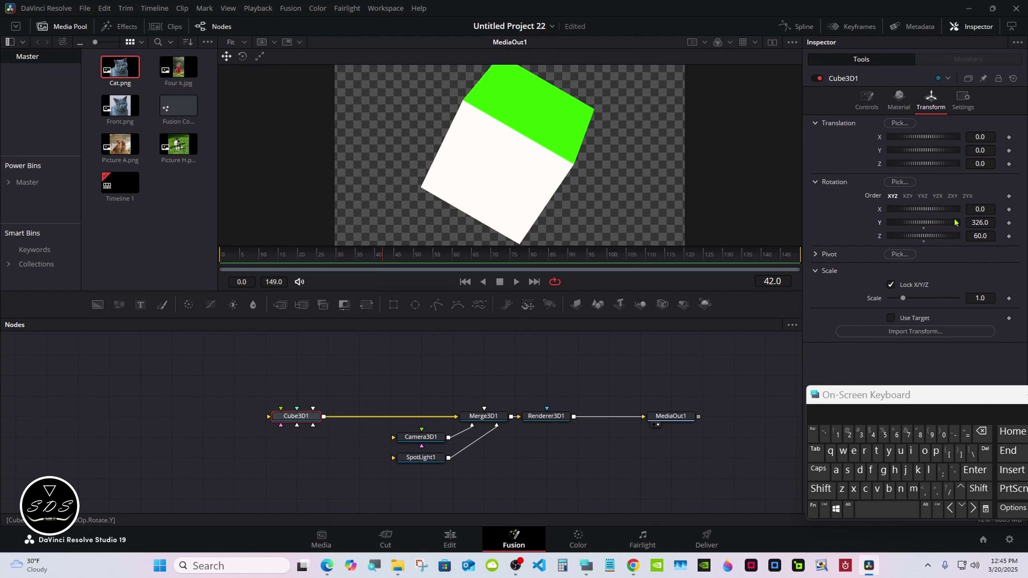
double_click(924, 236)
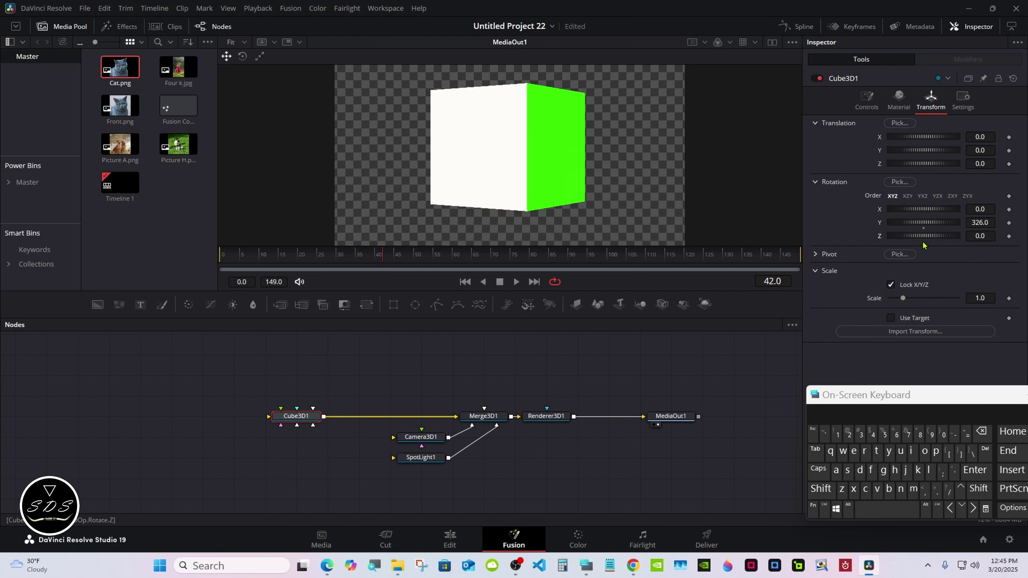
left_click(904, 111)
left_click(890, 169)
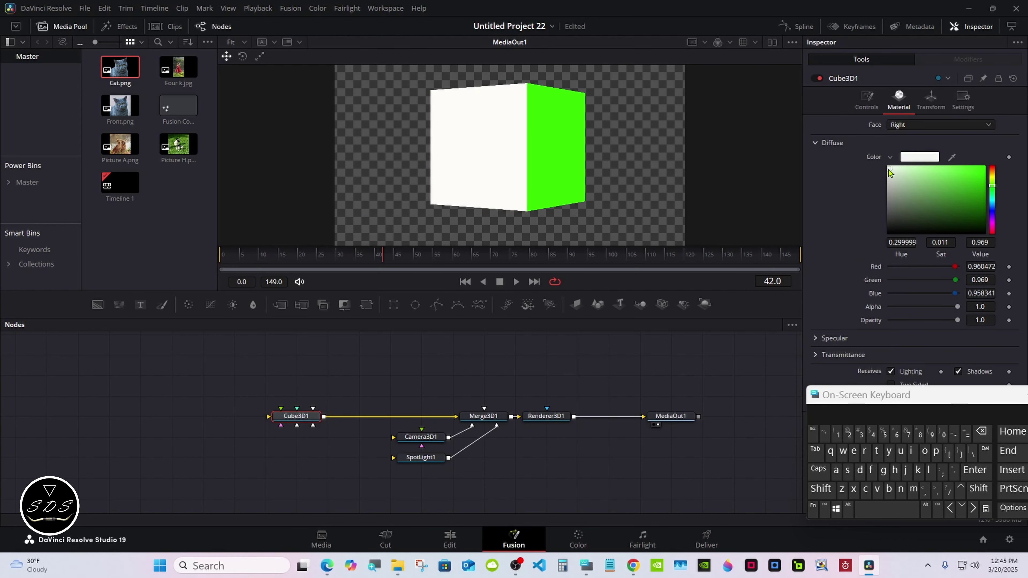
left_click(890, 157)
- Set the diffuse color of the cube's Bottom face to near-white (red 0.992, green 0.981, blue 0.992)
left_click(902, 125)
left_click(903, 202)
left_click(890, 157)
left_click(888, 165)
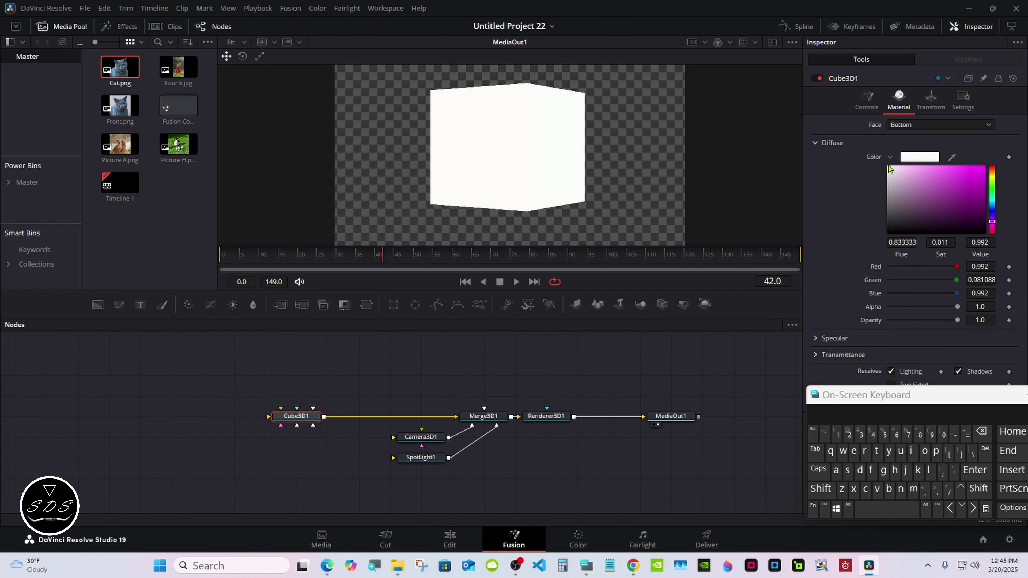
left_click(889, 157)
- Set the diffuse color of the cube's Top face to near-white (red 0.967, green 0.967, blue 1.0)
left_click(902, 125)
left_click(898, 189)
left_click(889, 158)
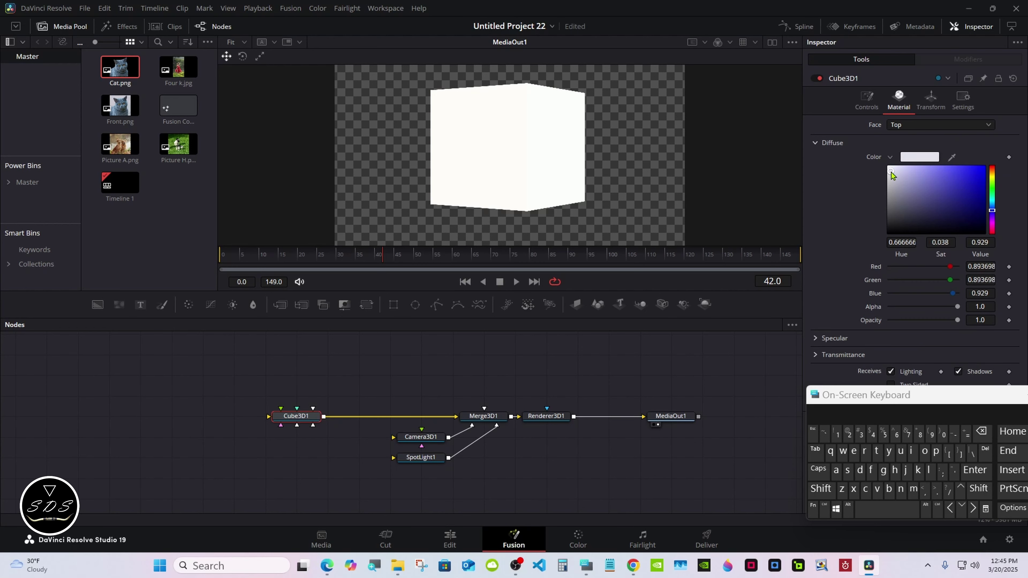
left_click(888, 166)
left_click(890, 158)
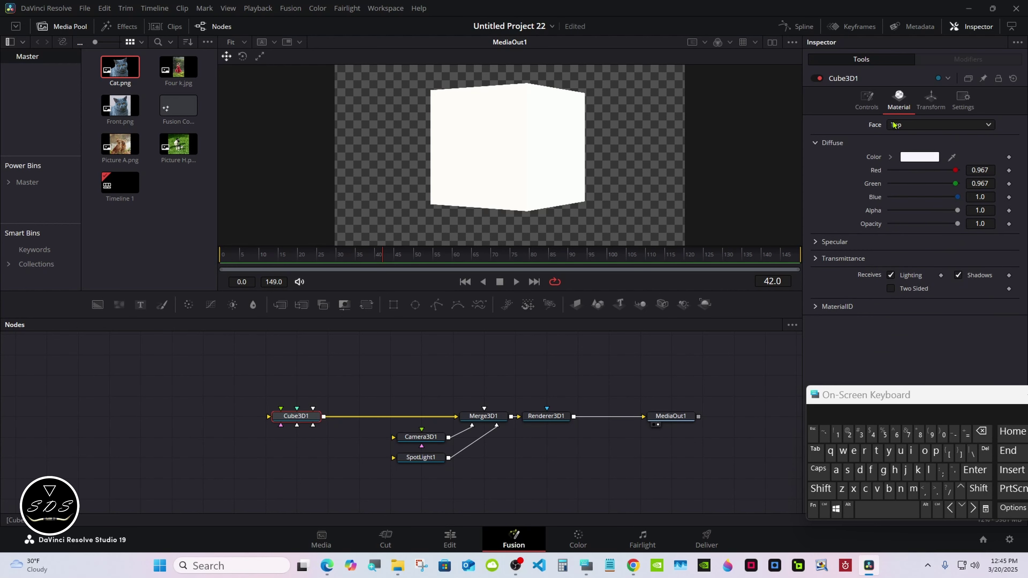
- Reset the cube's Y rotation to 0 and move the on-screen keyboard fully into reach
left_click(931, 100)
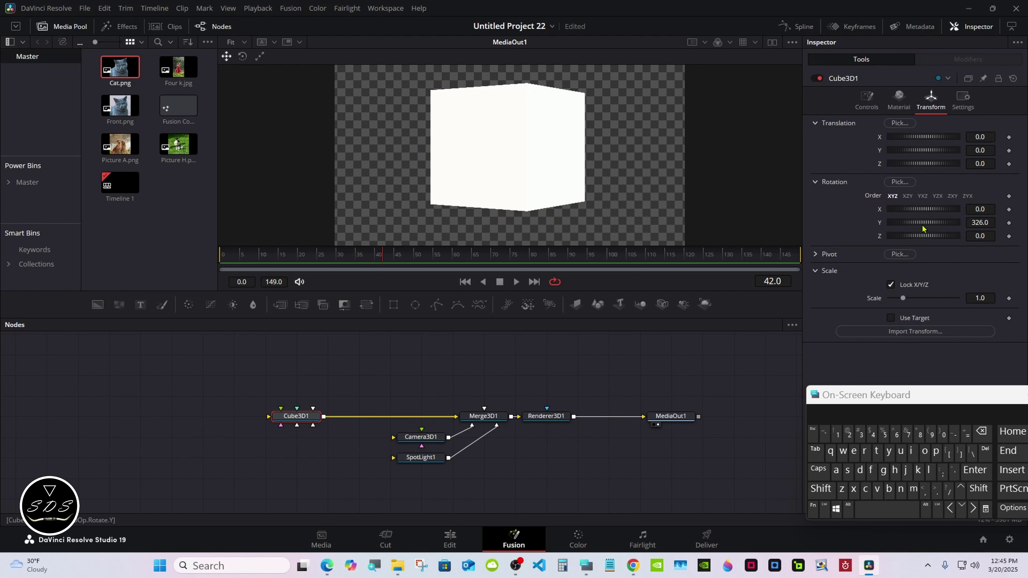
double_click(923, 222)
left_click_drag(870, 395, 823, 361)
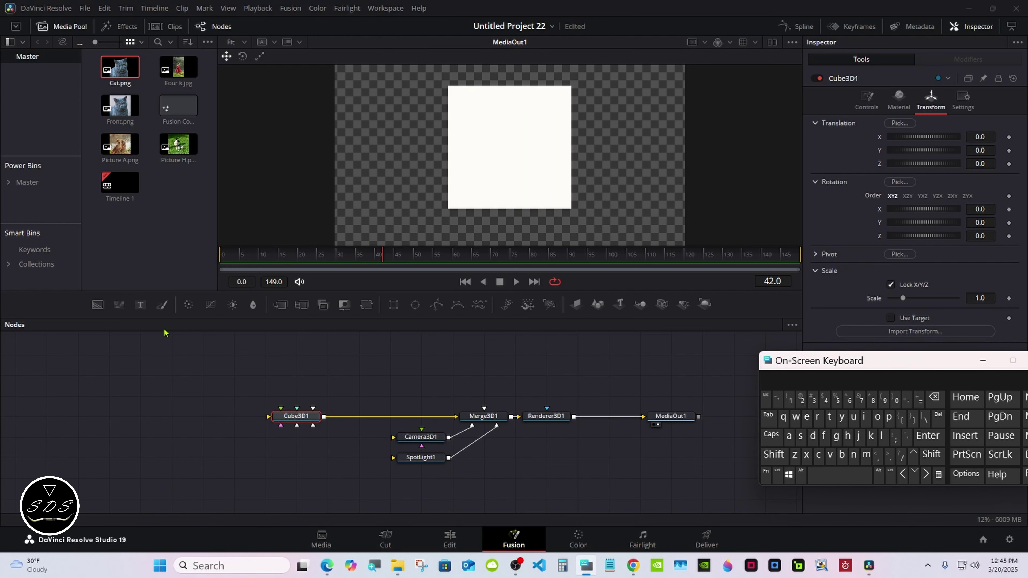
- Add a Text node reading "Resolve" near the cube and connect it to Cube3D1's Front face material
left_click_drag(141, 310, 233, 375)
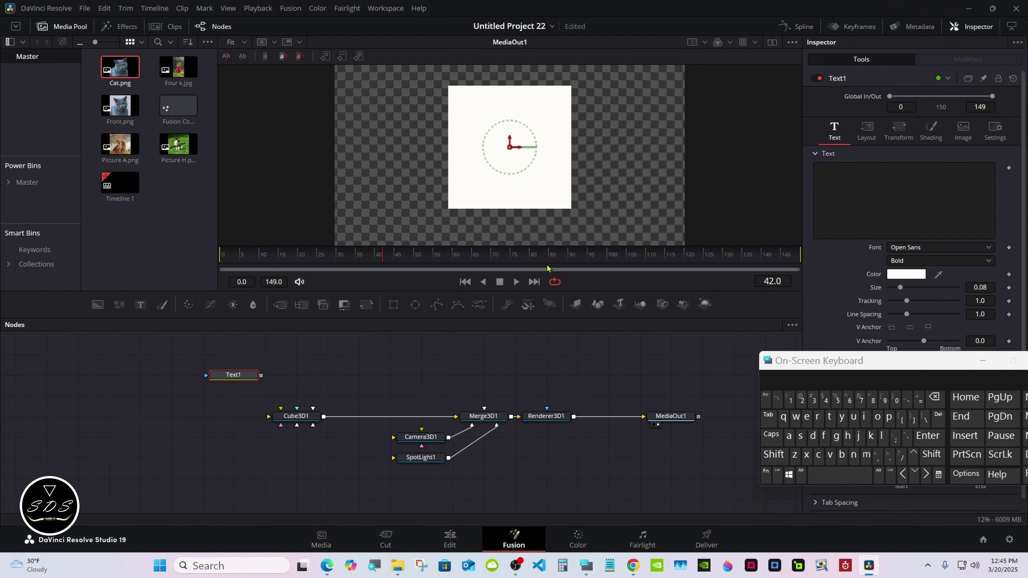
left_click(773, 455)
type("Resolve")
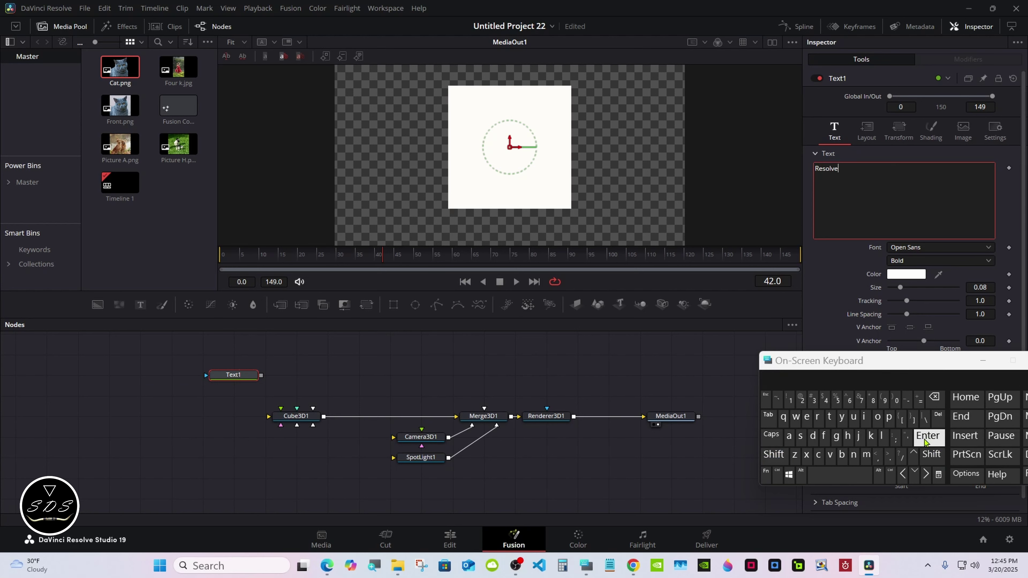
left_click(601, 385)
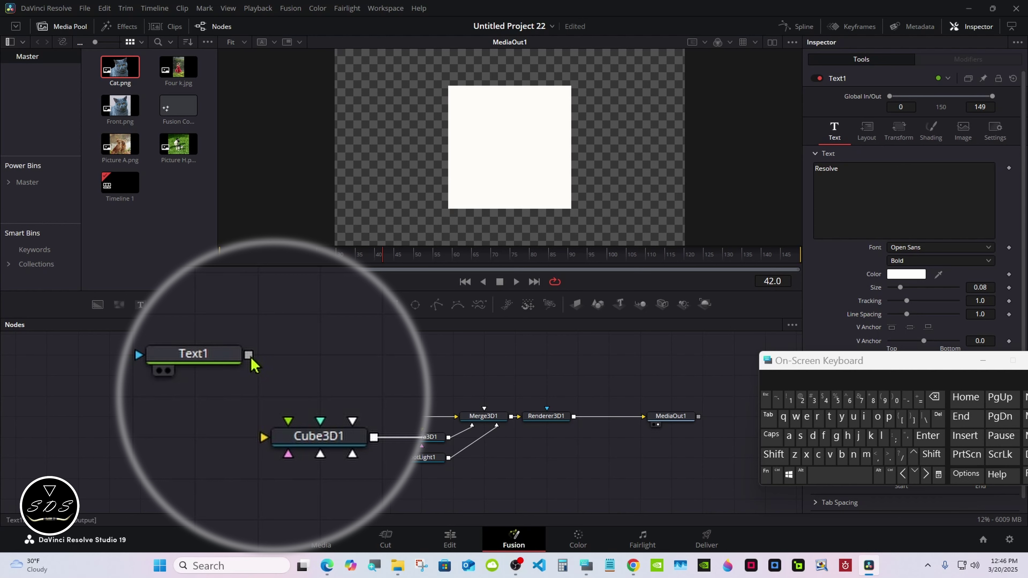
left_click_drag(249, 355, 279, 405)
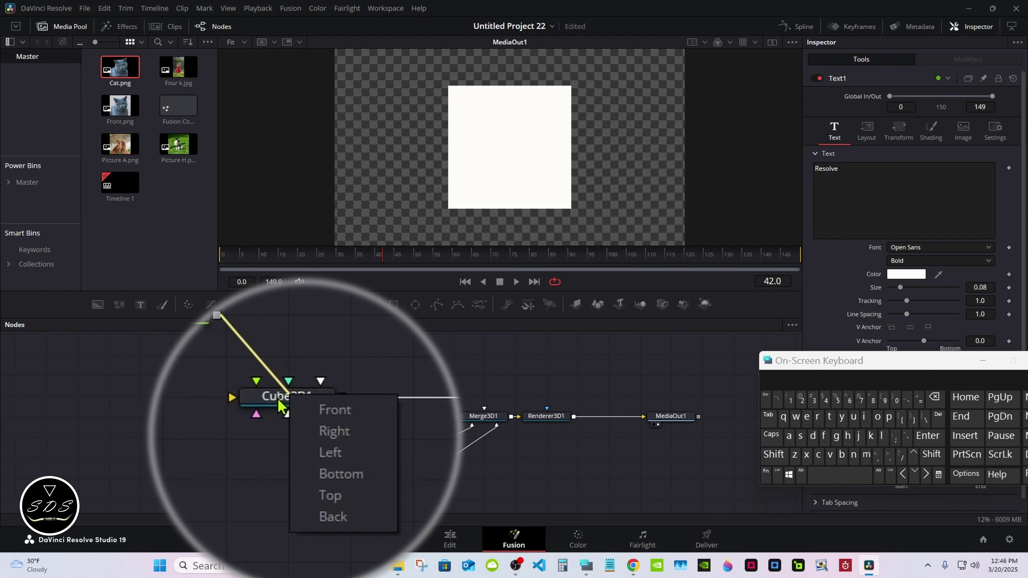
left_click(352, 413)
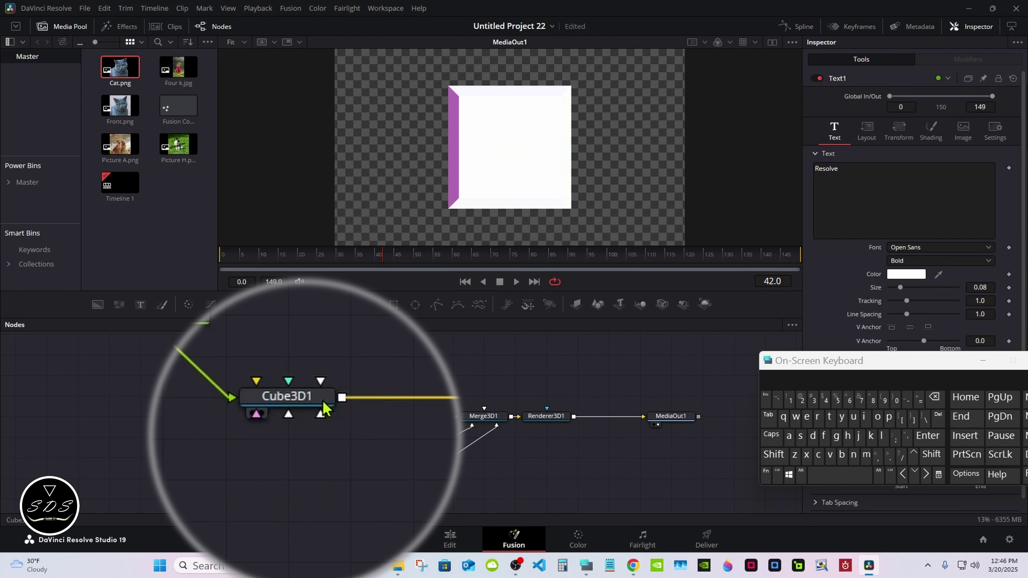
left_click(326, 413)
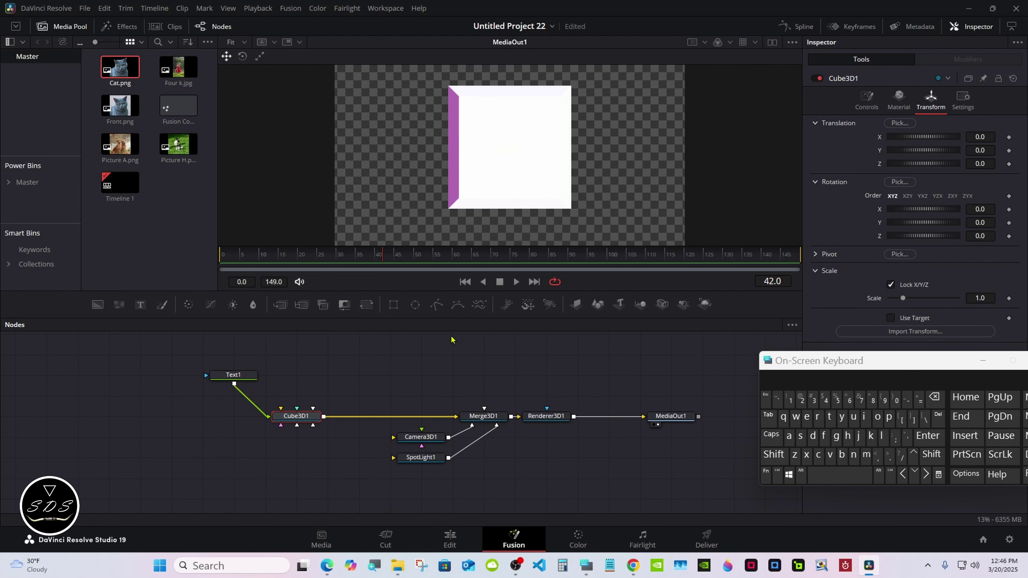
- Color the "Resolve" text red (#ff0000), enlarge it to size 0.3228, and align the Text1 node in line with Cube3D1
left_click(233, 375)
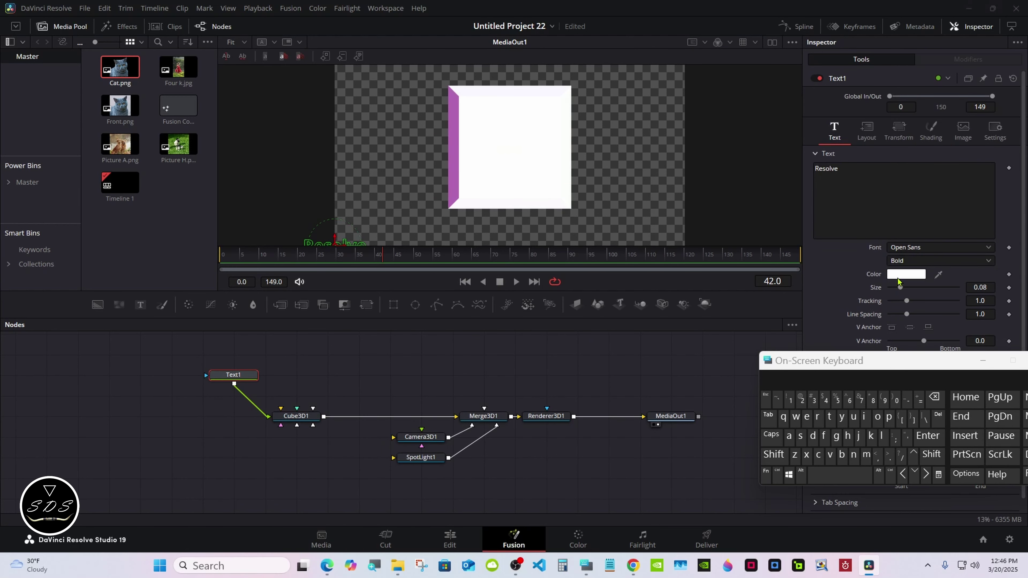
left_click(898, 276)
left_click(403, 247)
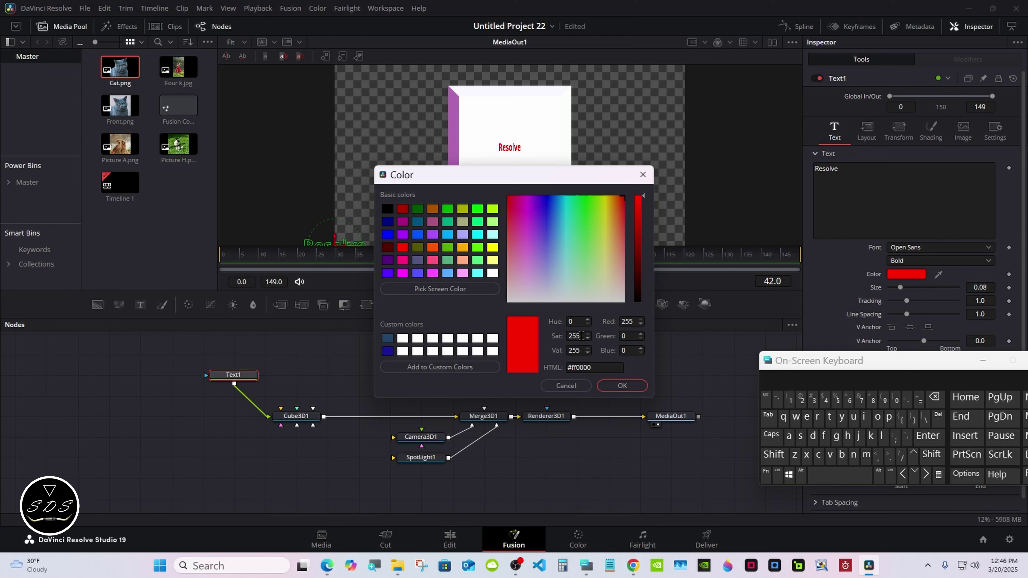
left_click(615, 386)
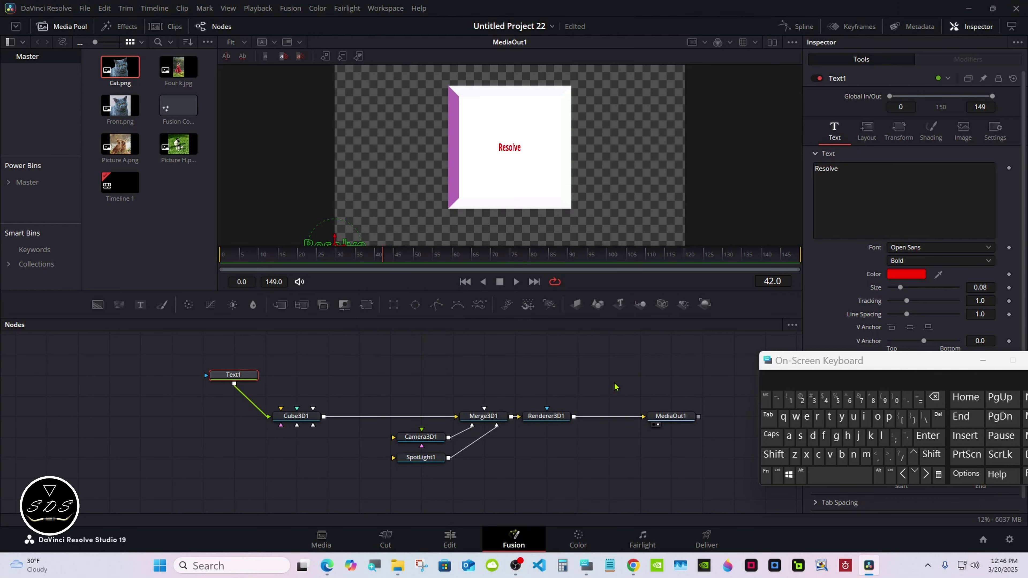
left_click_drag(900, 287, 936, 288)
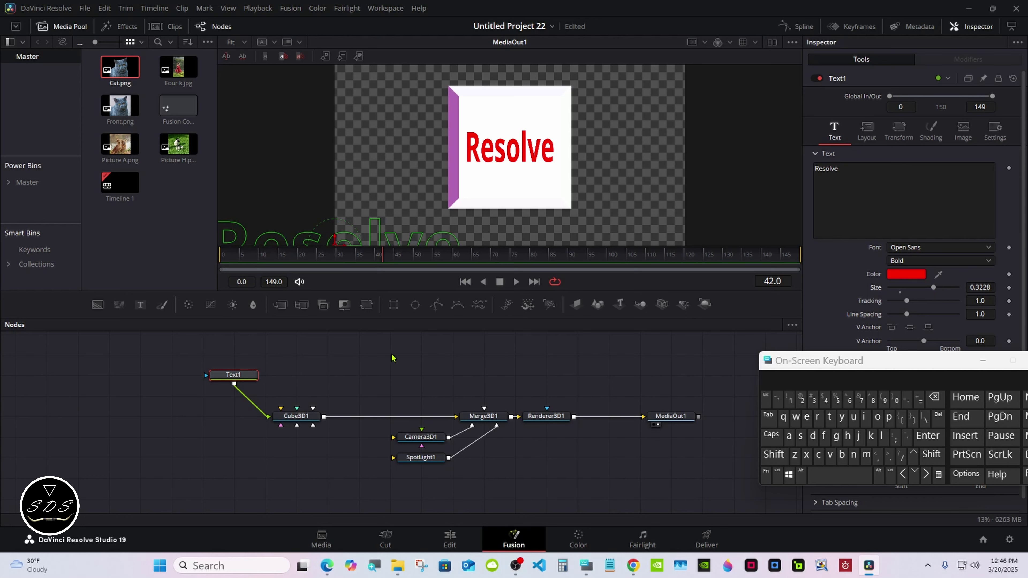
left_click_drag(227, 371, 226, 412)
left_click(220, 344)
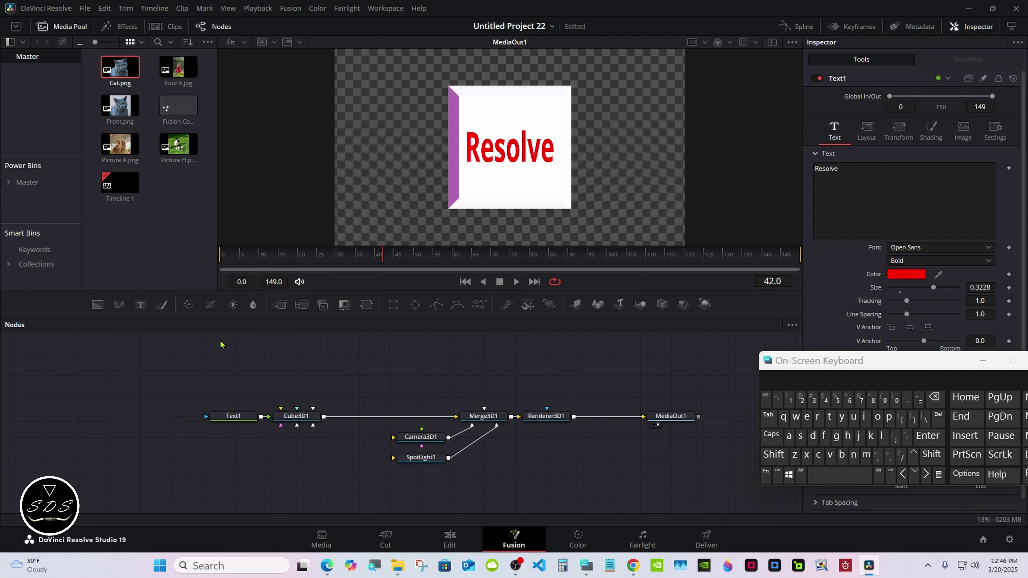
- Add Picture H.png above Text1 and connect it to Cube3D1's Left face material
left_click_drag(178, 144, 234, 356)
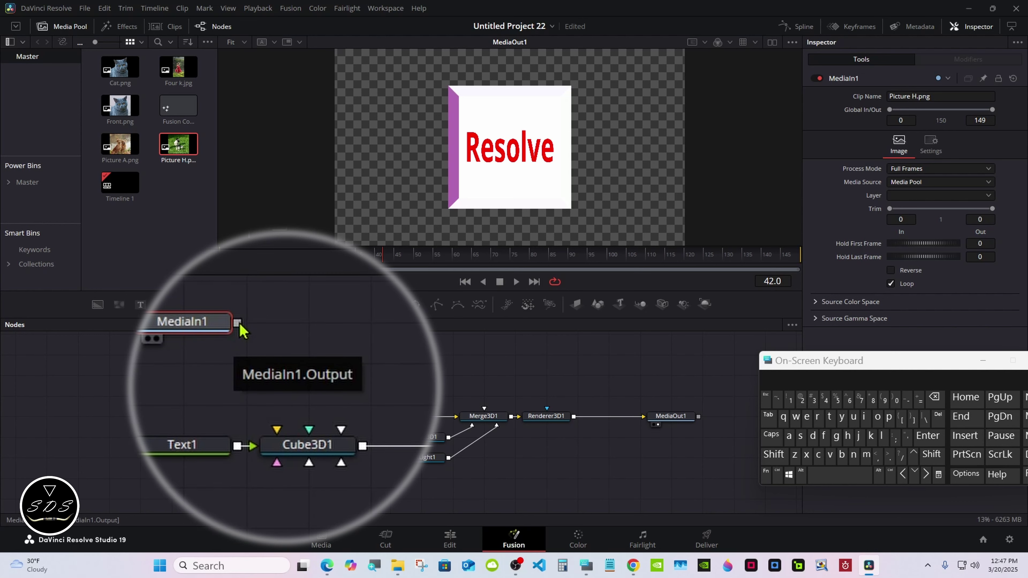
left_click_drag(238, 323, 279, 400)
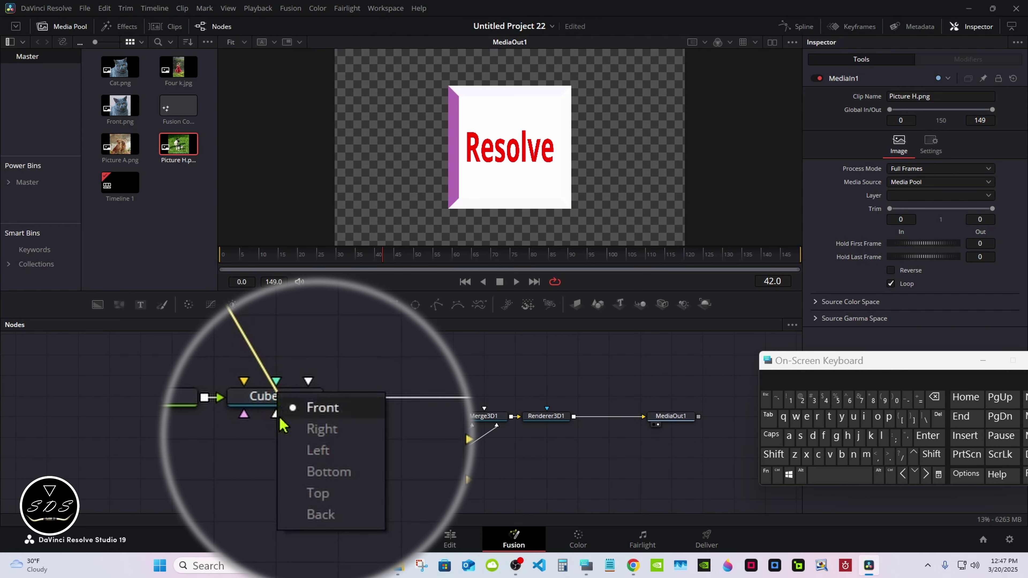
left_click(319, 451)
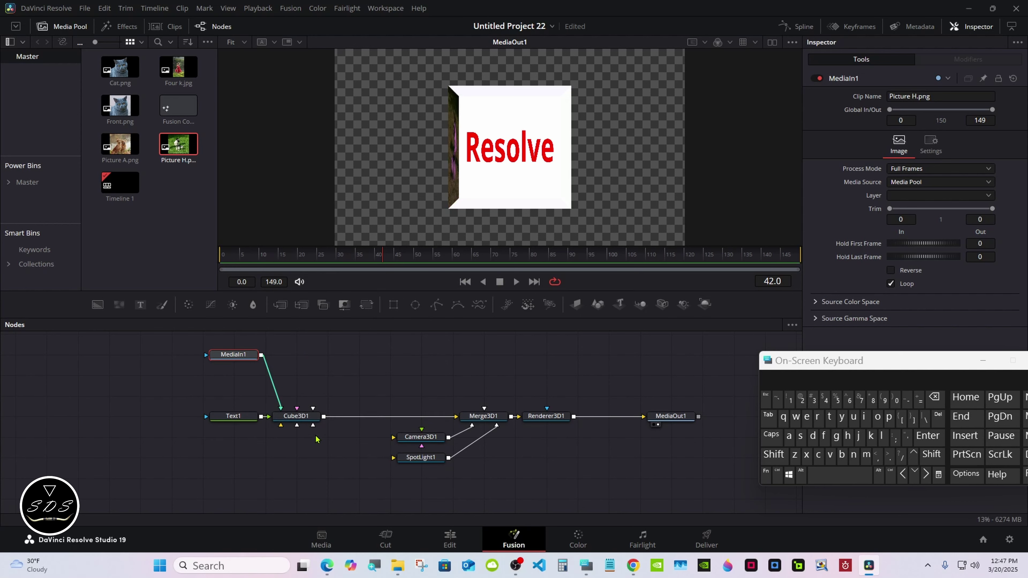
- Rotate Cube3D1 to 78.3 in Y and set its Left face diffuse color to near-white (Red 1.0, Green 0.989, Blue 1.0)
left_click(296, 416)
left_click_drag(921, 222, 939, 225)
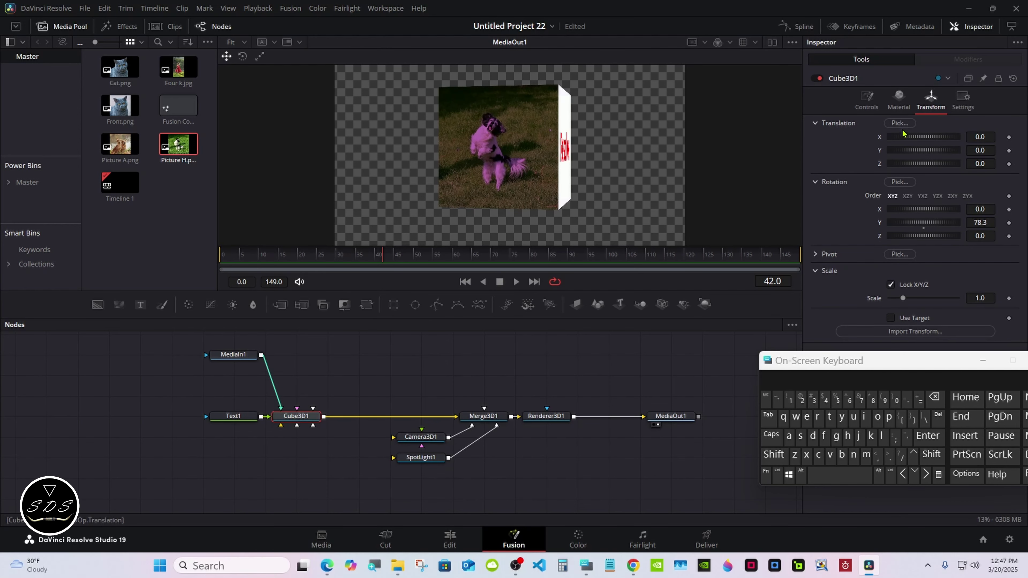
left_click(898, 99)
left_click(901, 125)
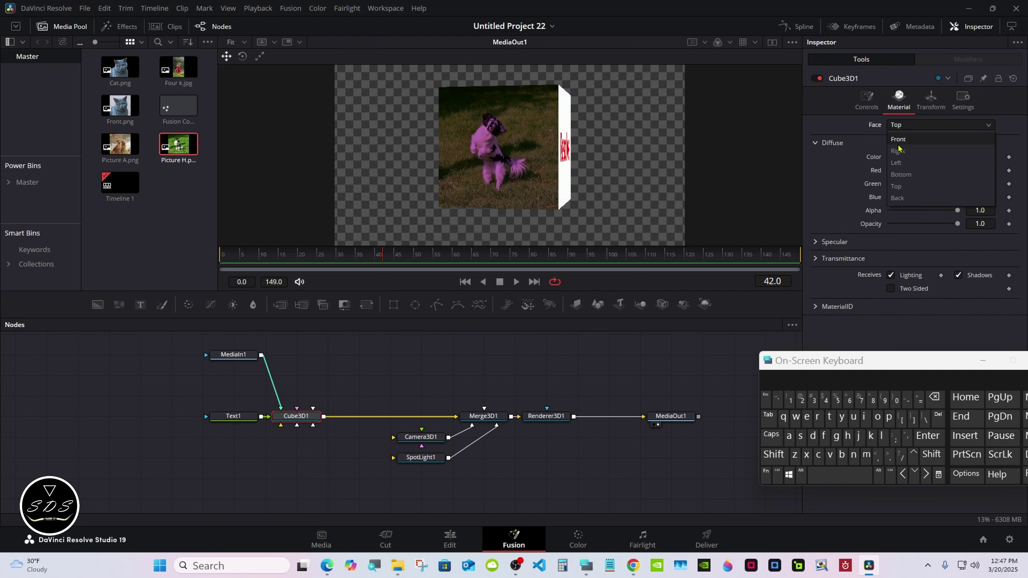
left_click(898, 162)
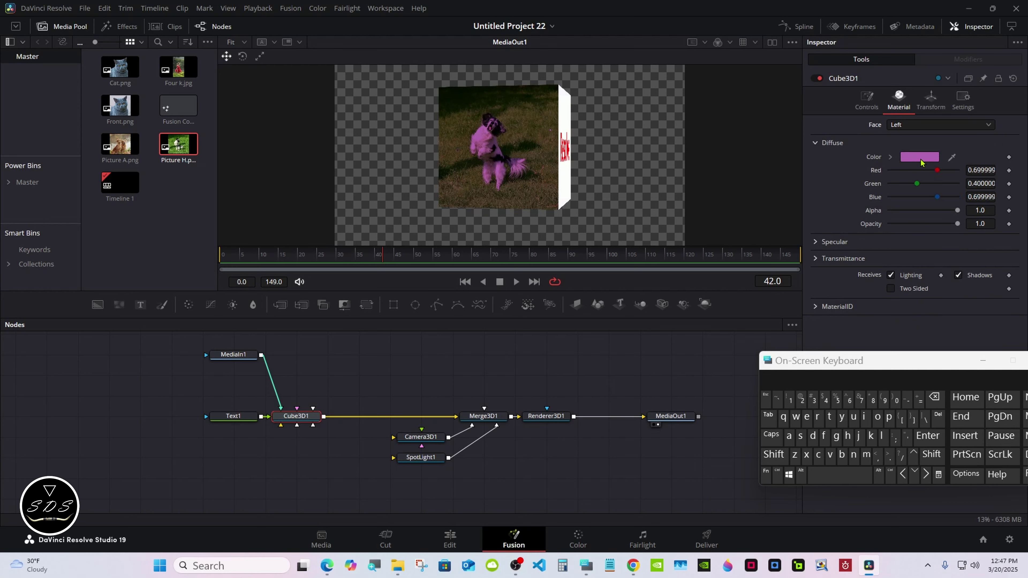
left_click(890, 157)
left_click(892, 169)
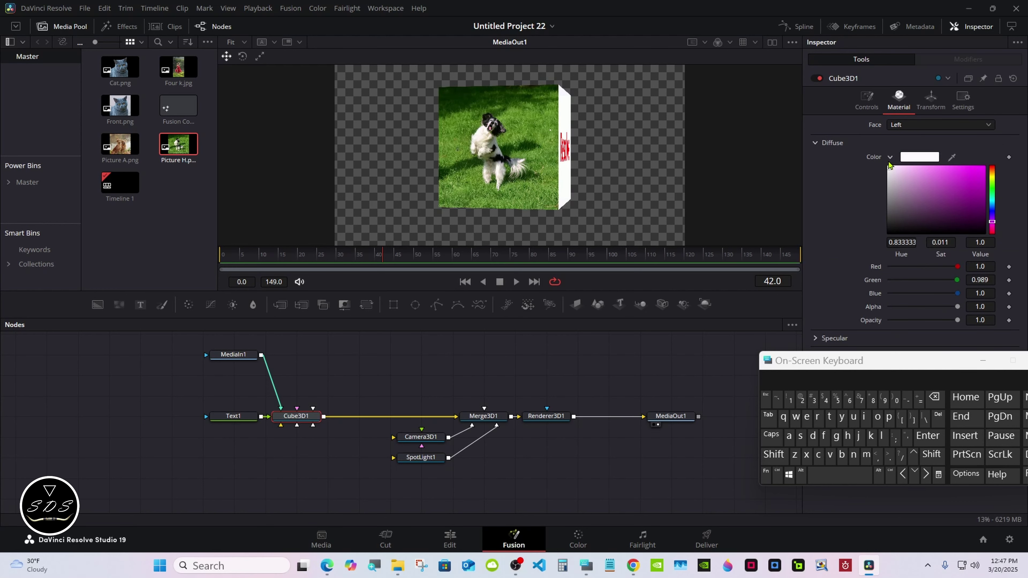
left_click(891, 158)
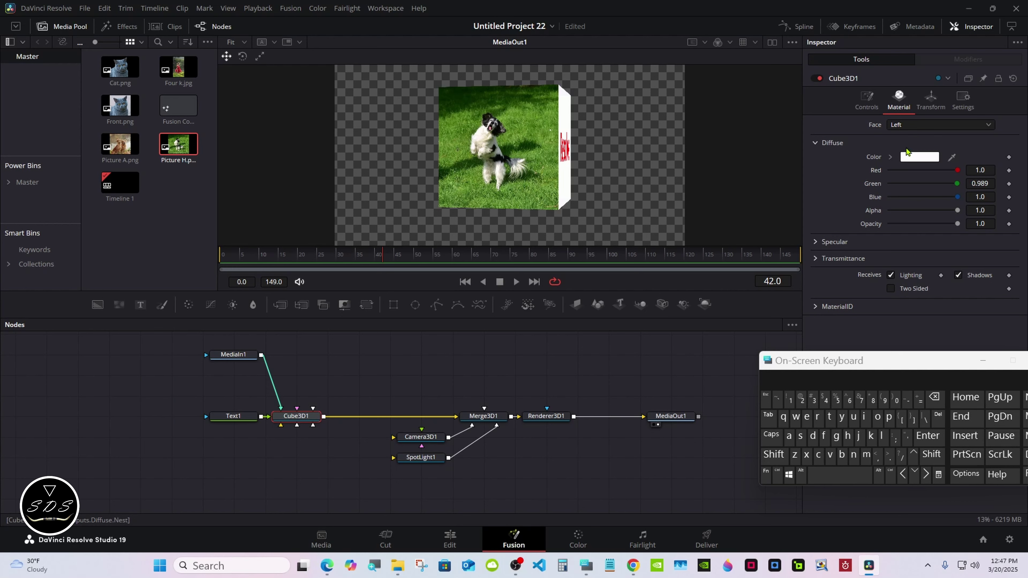
- Rotate Cube3D1 to 159.2 in Y, then add Cat.png below Text1 and connect it to the cube's Back face material
left_click(931, 99)
left_click_drag(924, 228, 937, 228)
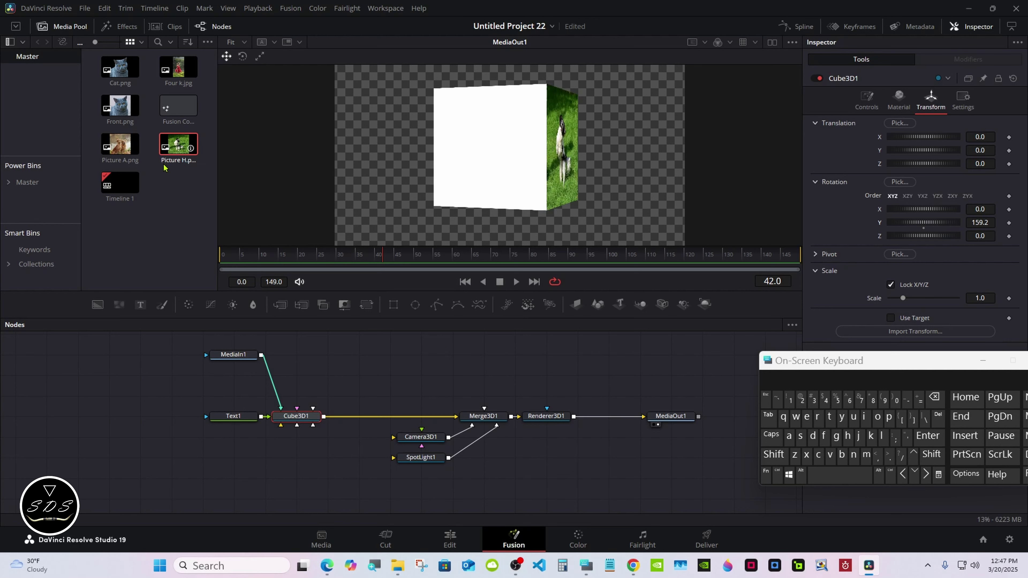
left_click_drag(120, 67, 253, 480)
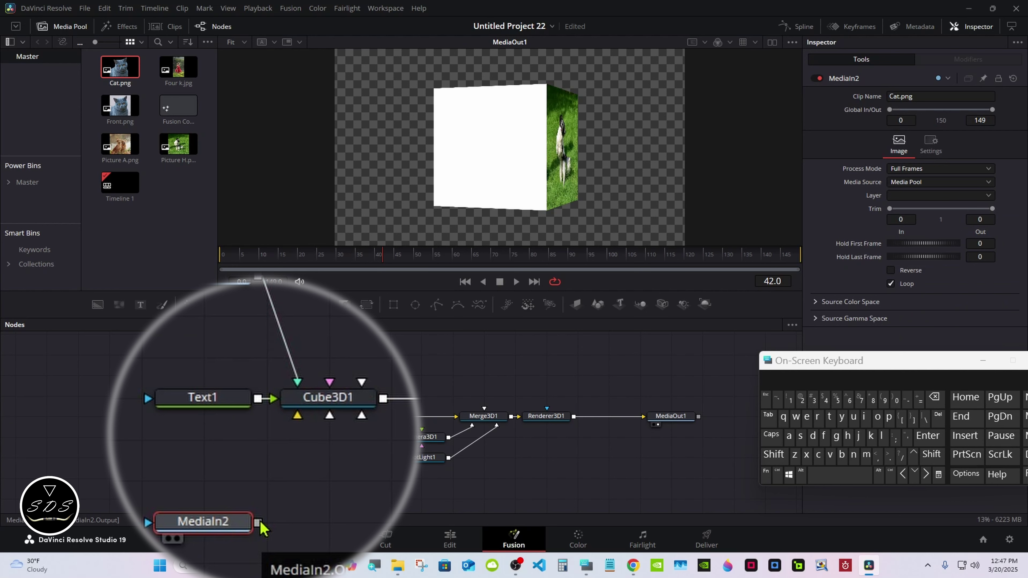
left_click_drag(259, 523, 285, 403)
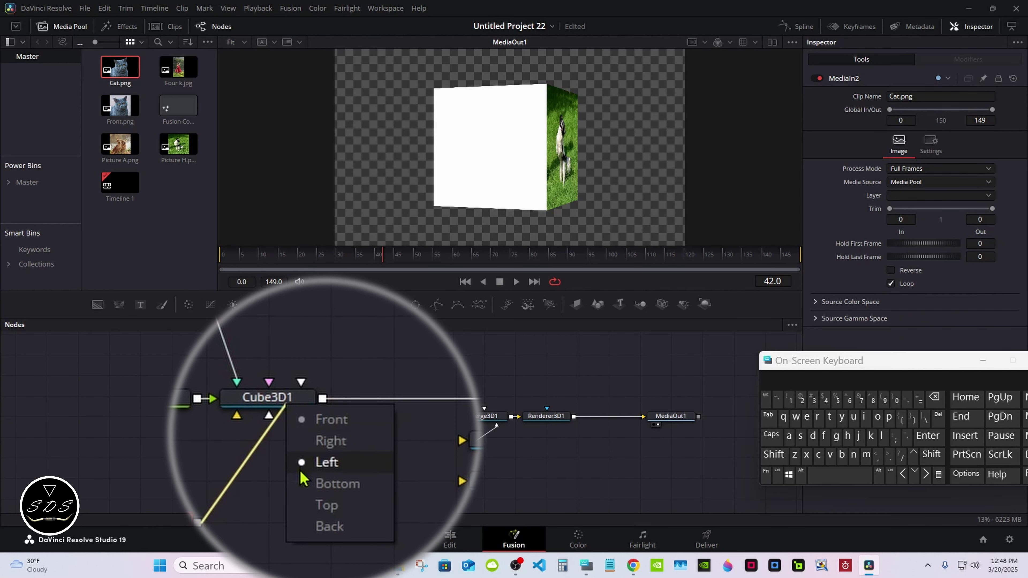
left_click(302, 470)
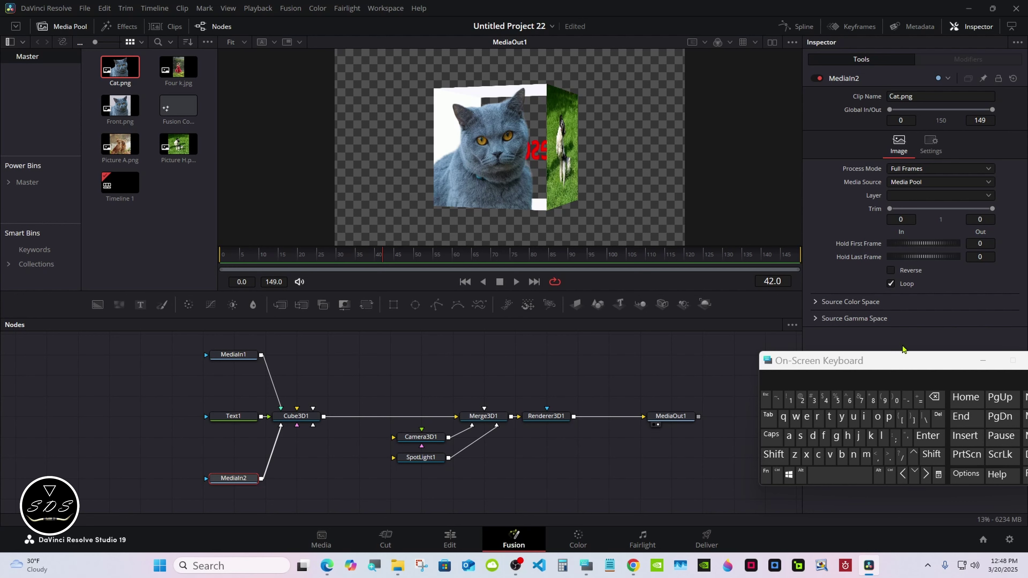
- Minimize the on-screen keyboard and deselect the Cat.png media node
left_click(983, 361)
left_click(575, 491)
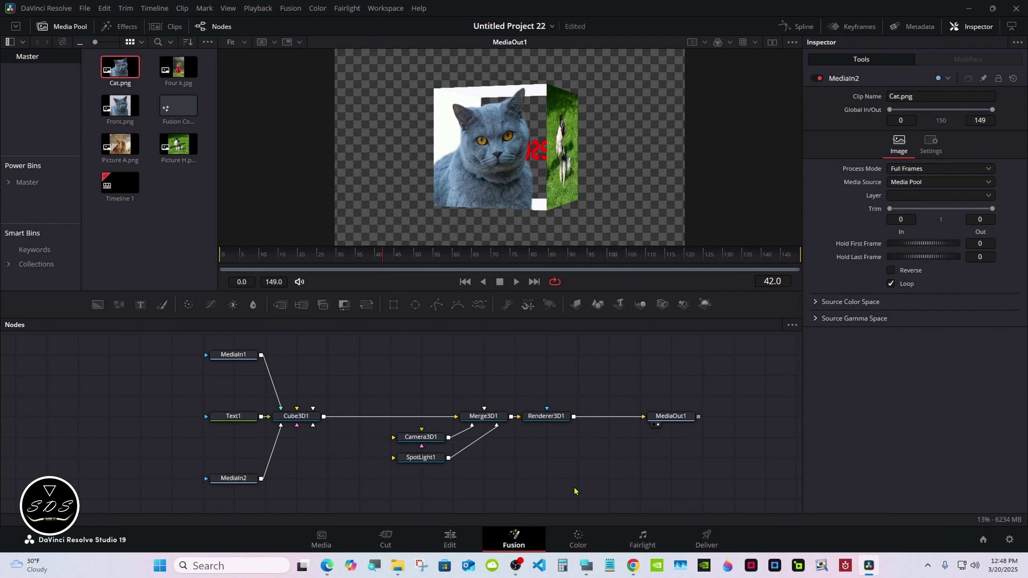